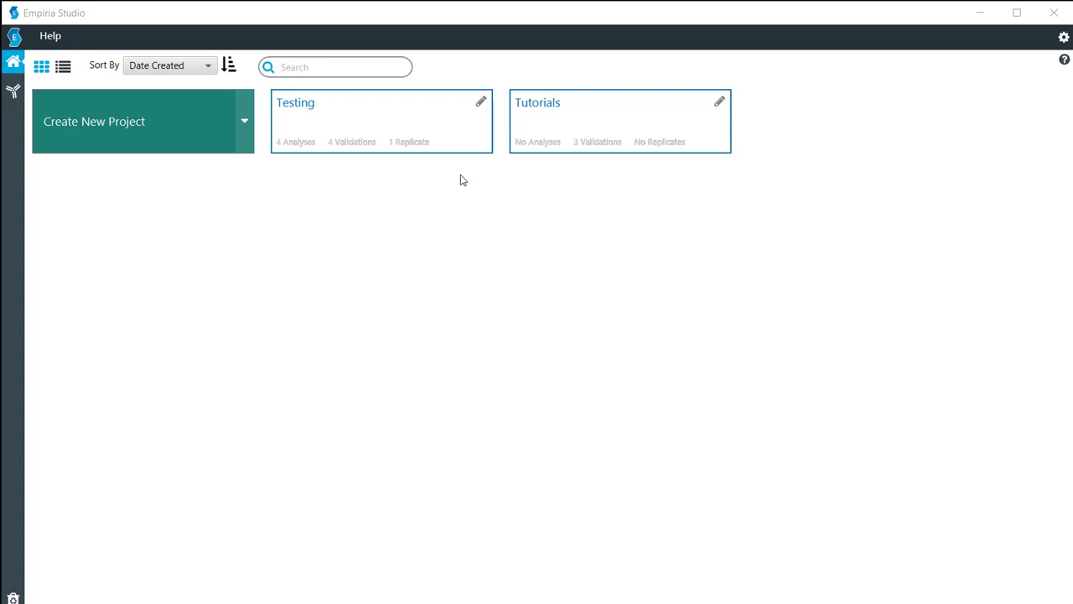
# Open the Tutorials project and create a new experiment with the Total Protein Stain target analysis workflow.
pyautogui.click(579, 135)
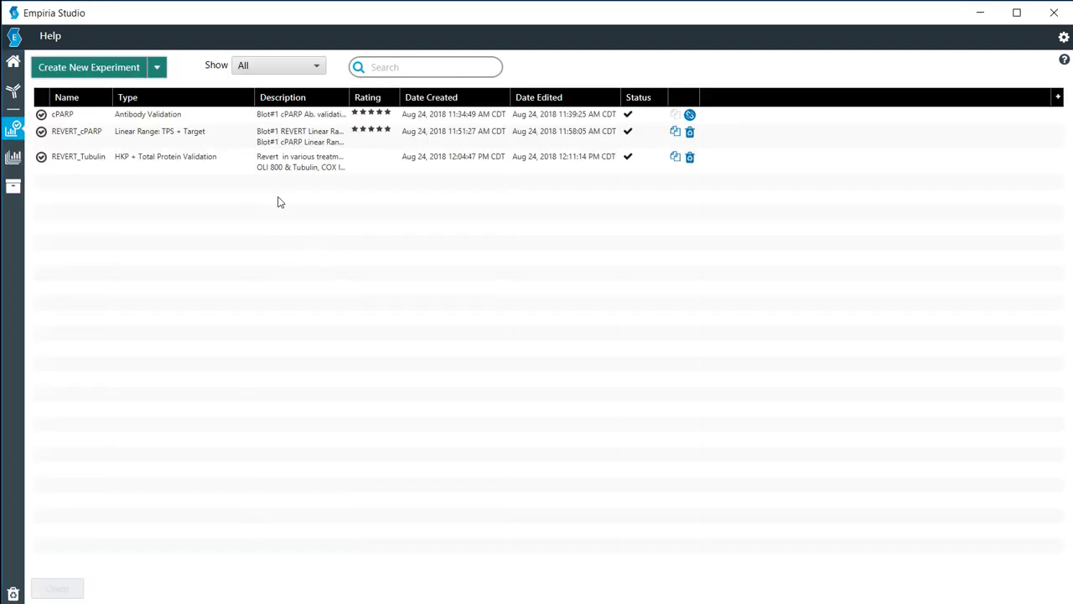
pyautogui.click(99, 71)
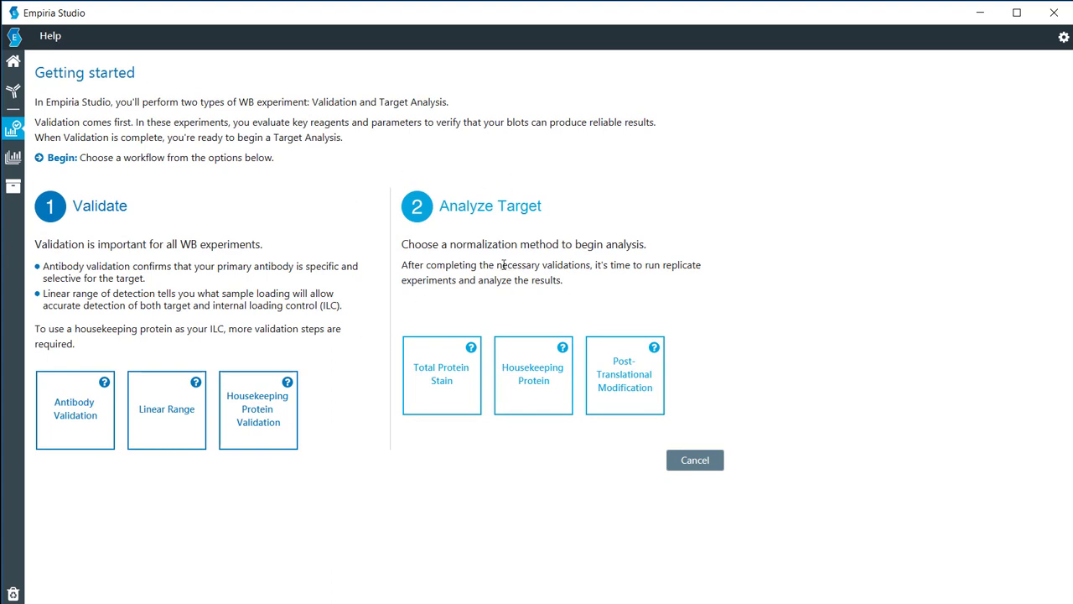
pyautogui.click(441, 383)
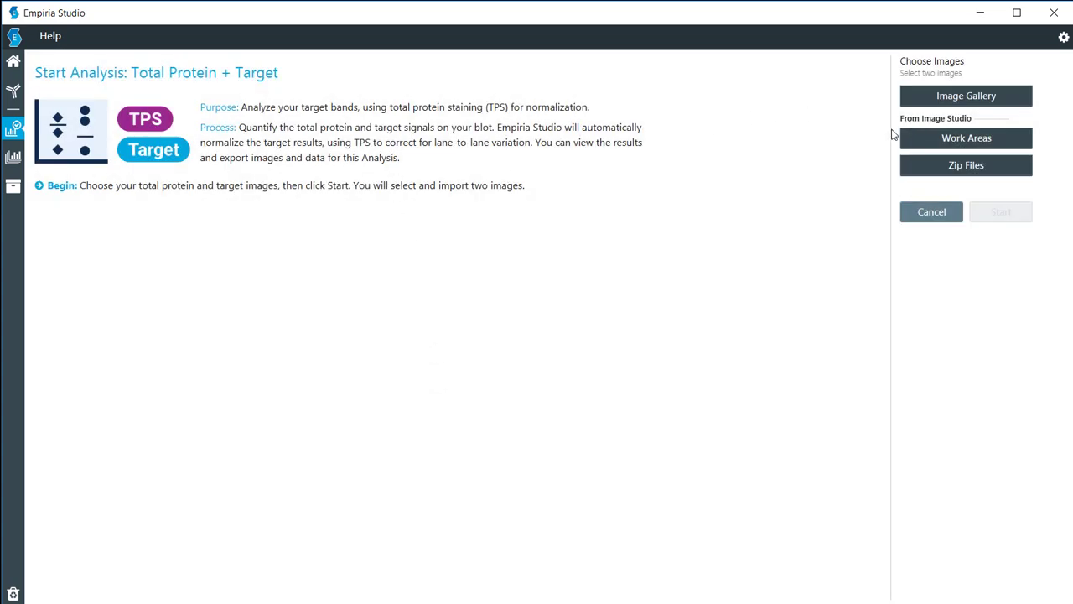
# Choose images 0000317_01 (channel 700) and 0000325_01 (channel 800) from the Image Gallery and start the analysis.
pyautogui.click(947, 102)
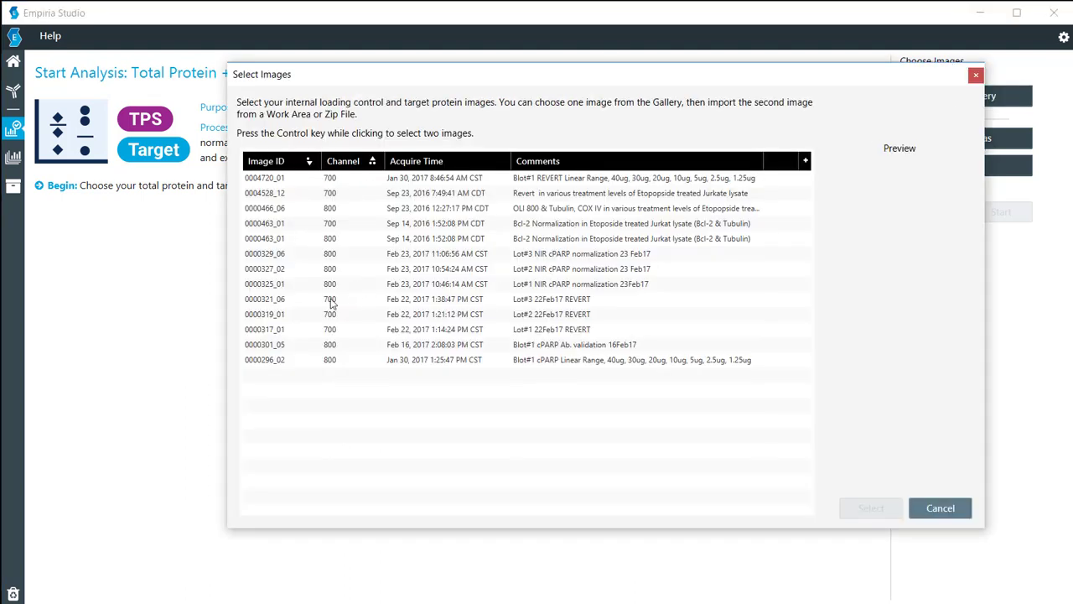
pyautogui.click(273, 331)
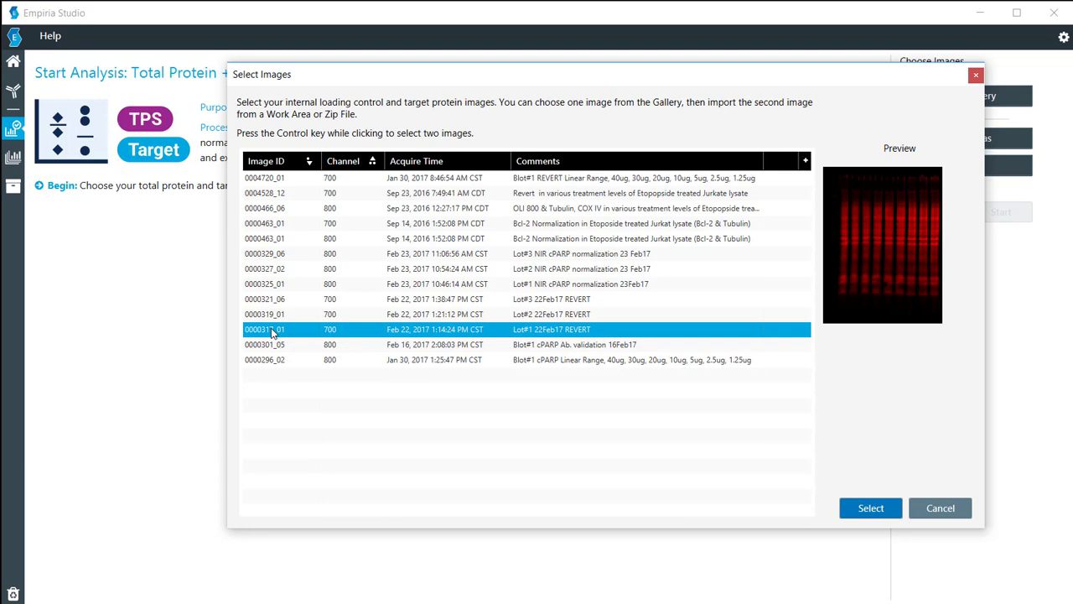
pyautogui.keyDown('ctrl'); pyautogui.click(281, 287); pyautogui.keyUp('ctrl')
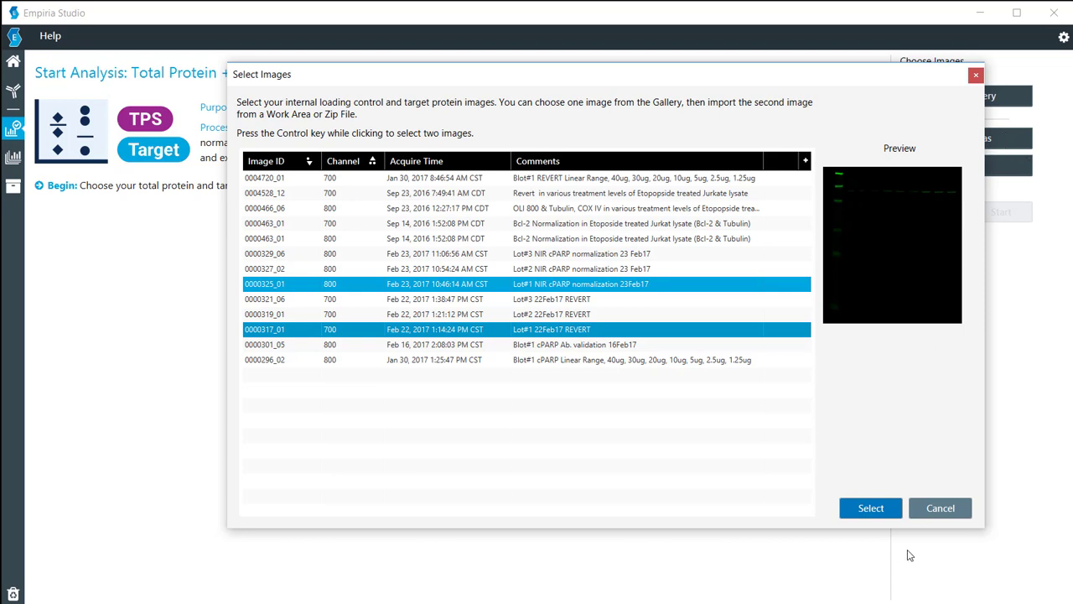
pyautogui.click(872, 509)
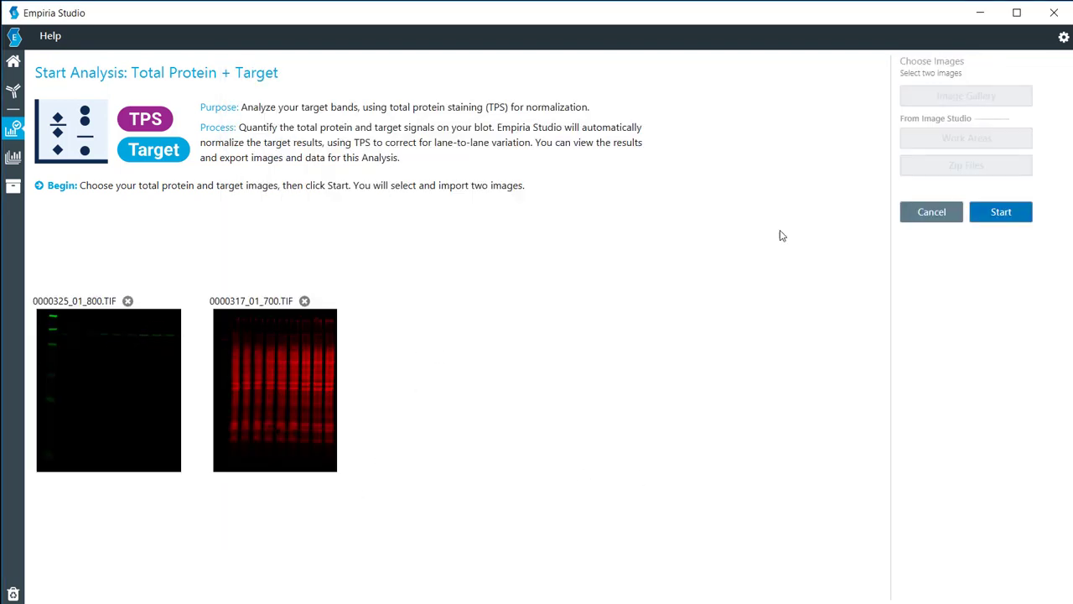
pyautogui.click(987, 215)
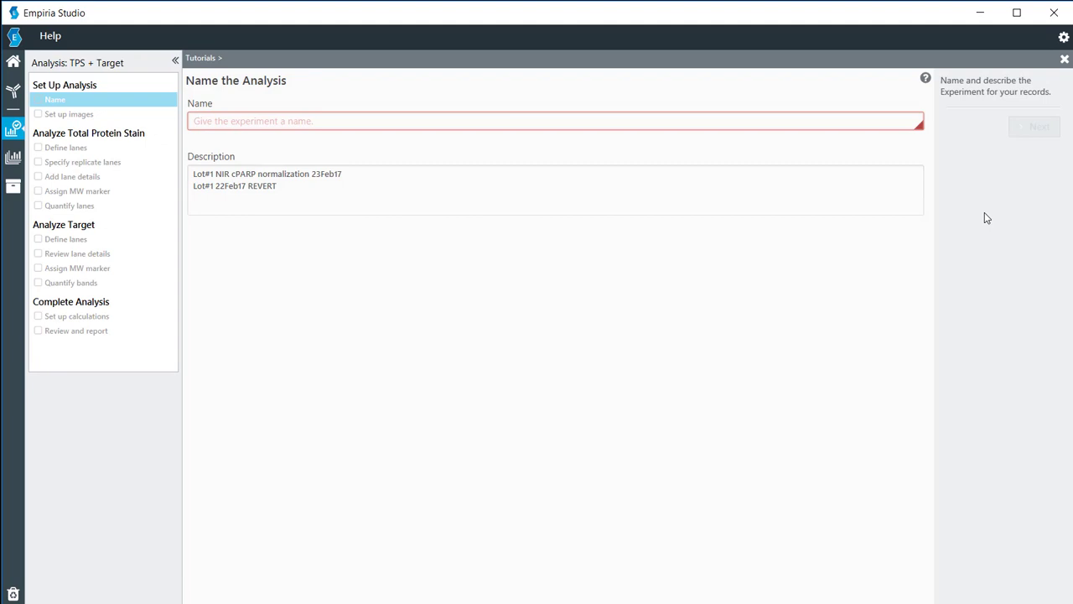
# Name the analysis REVERT_cPARP-1 and proceed to the image setup.
pyautogui.click(237, 124)
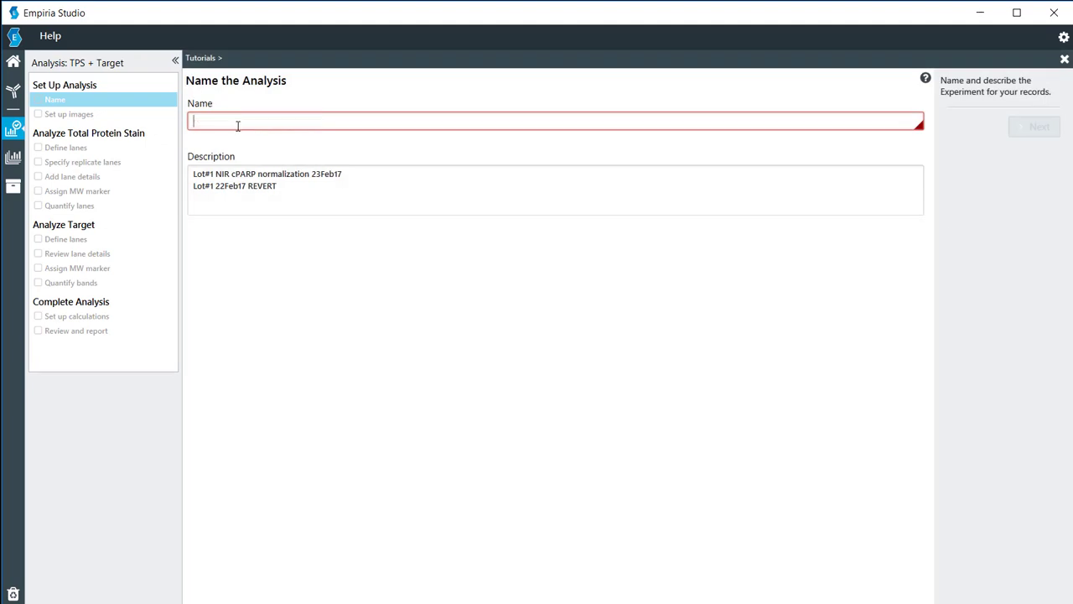
pyautogui.write('REVE')
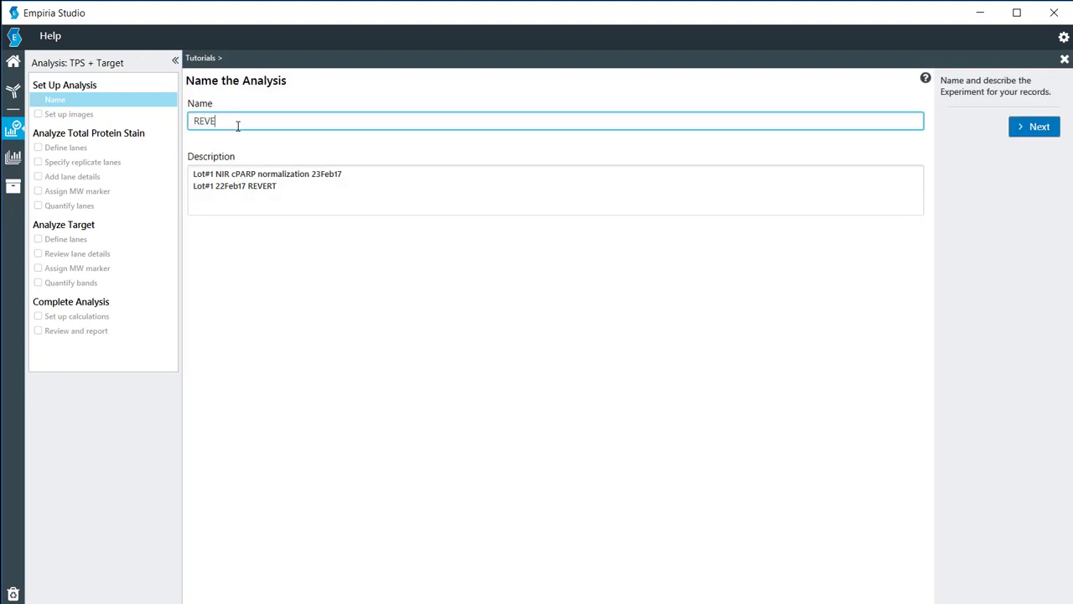
pyautogui.write('RT_cPARP-1')
pyautogui.click(1038, 127)
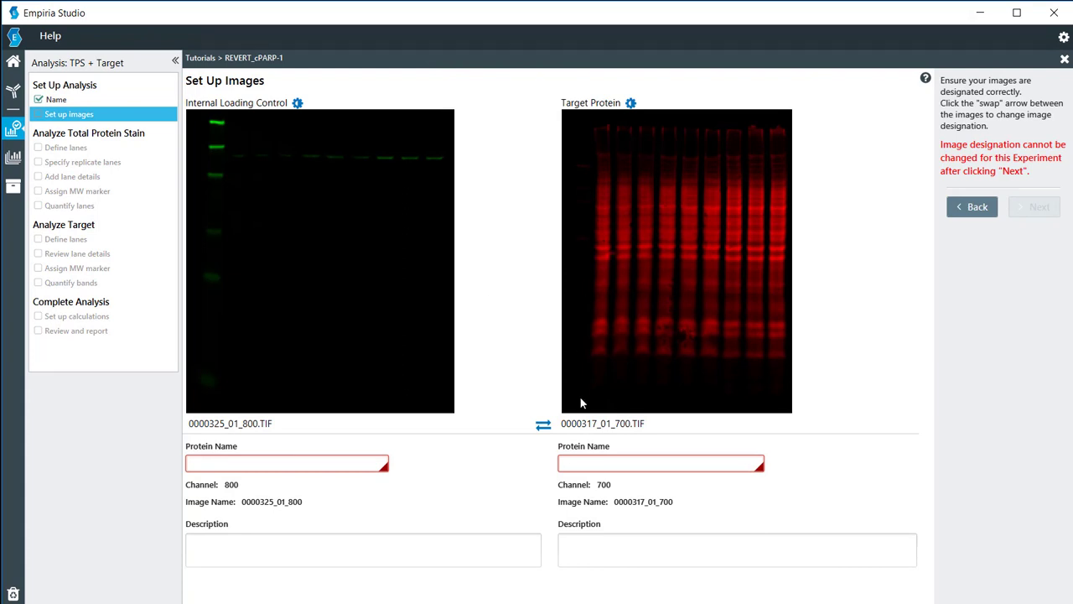
# Swap the image designations, name the internal loading control REVERT and the target protein cPARP, and continue to lane definition.
pyautogui.click(542, 426)
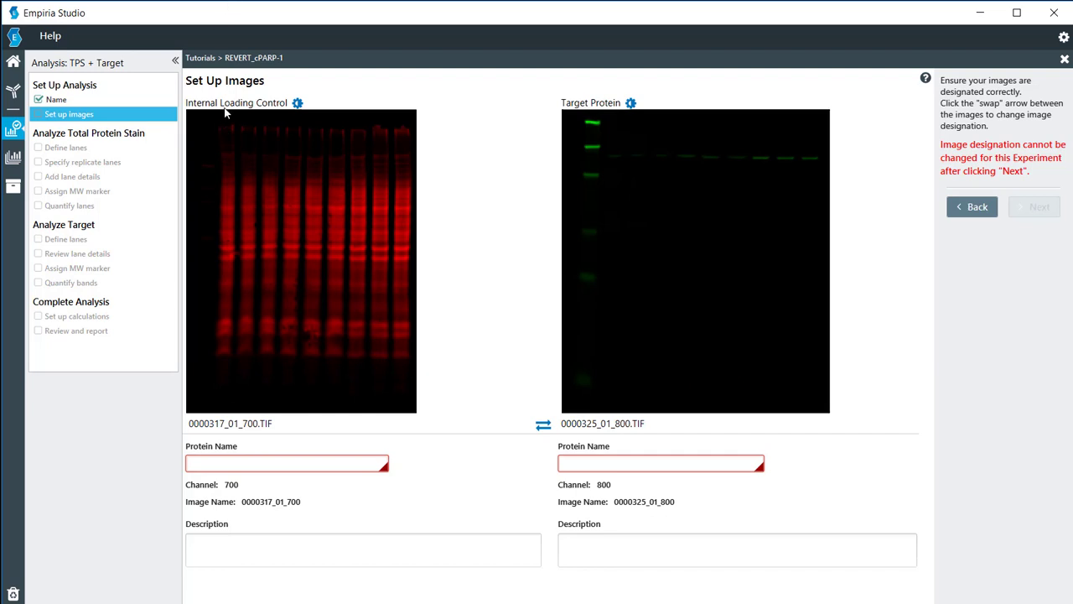
pyautogui.click(255, 458)
pyautogui.write('REVERT')
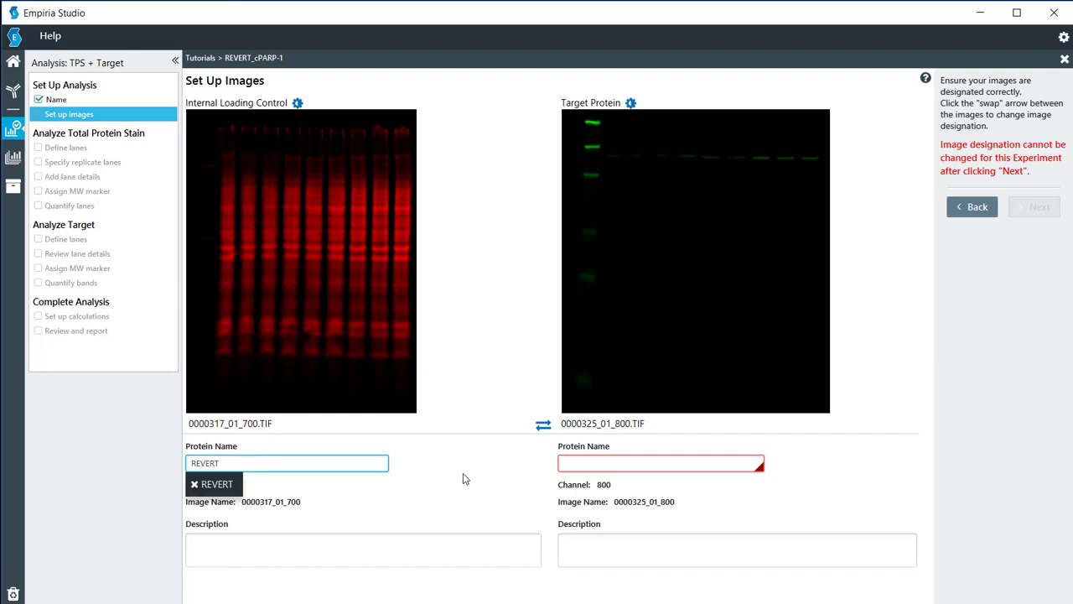
pyautogui.click(603, 465)
pyautogui.write('cPARP')
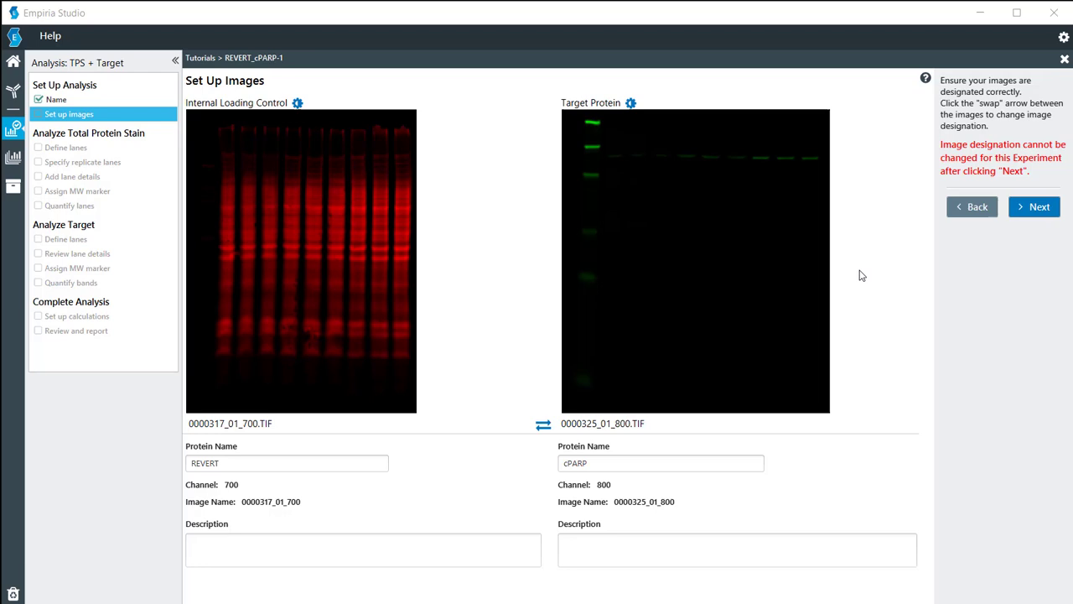
pyautogui.click(1033, 209)
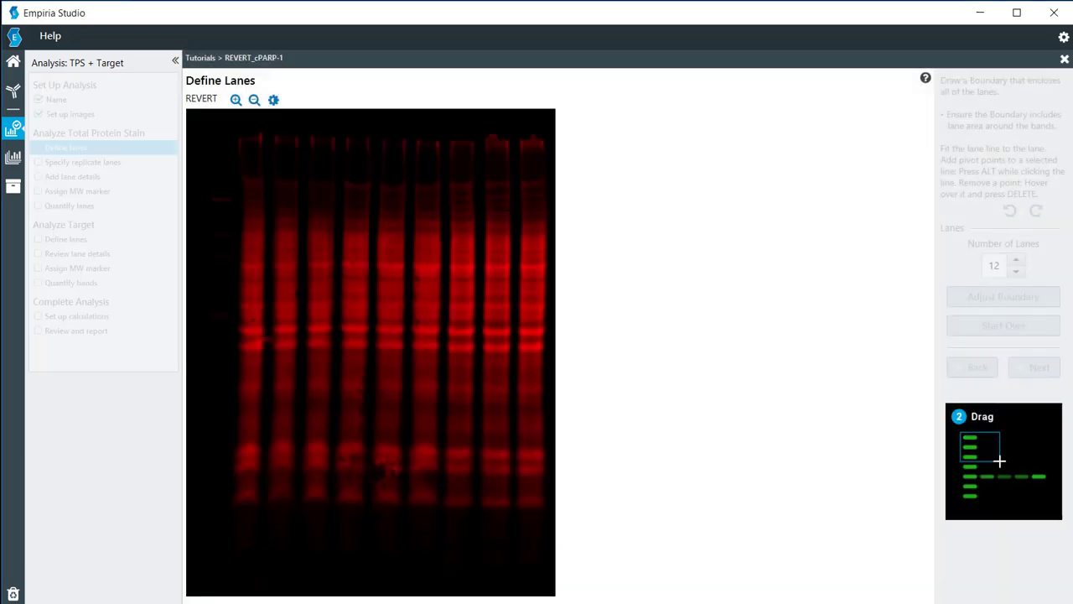
# Display the REVERT image in grayscale with dark bands on a light background, lower its display maximum slightly, and save.
pyautogui.click(273, 99)
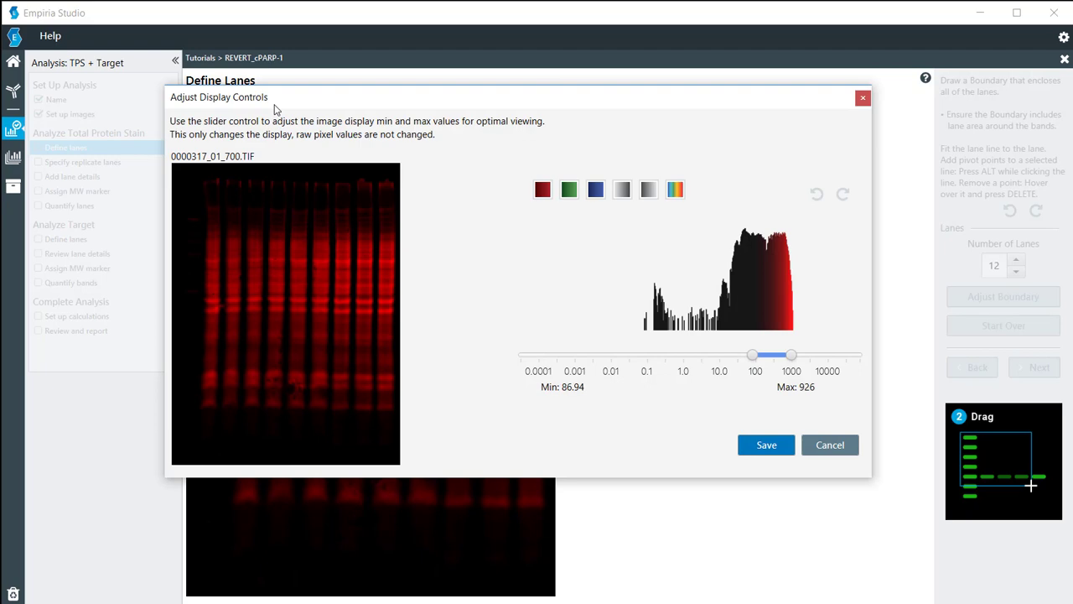
pyautogui.click(629, 191)
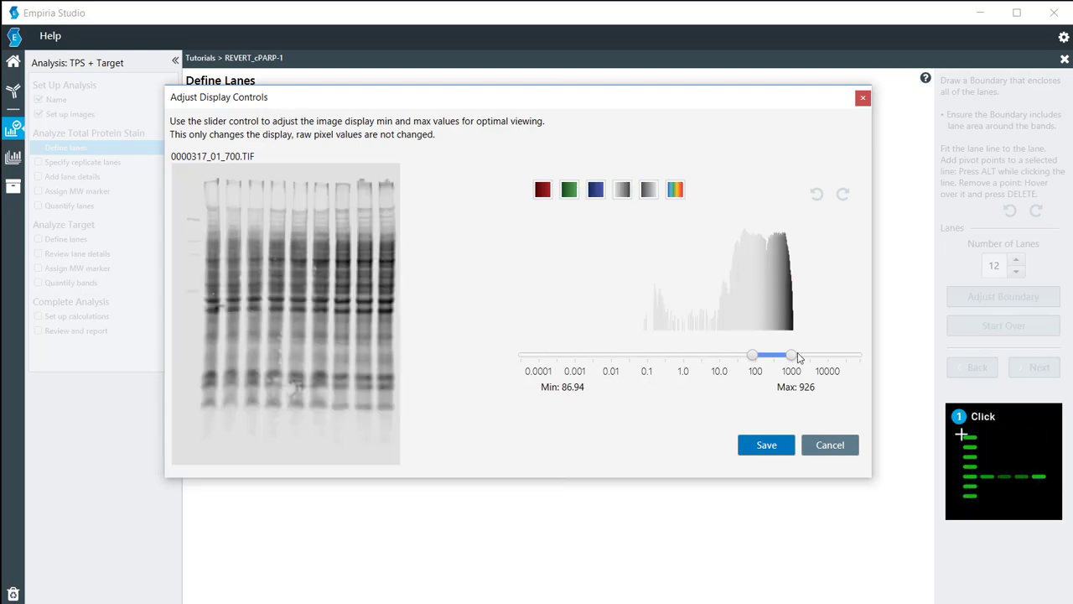
pyautogui.moveTo(792, 359); pyautogui.dragTo(785, 359)
pyautogui.click(767, 445)
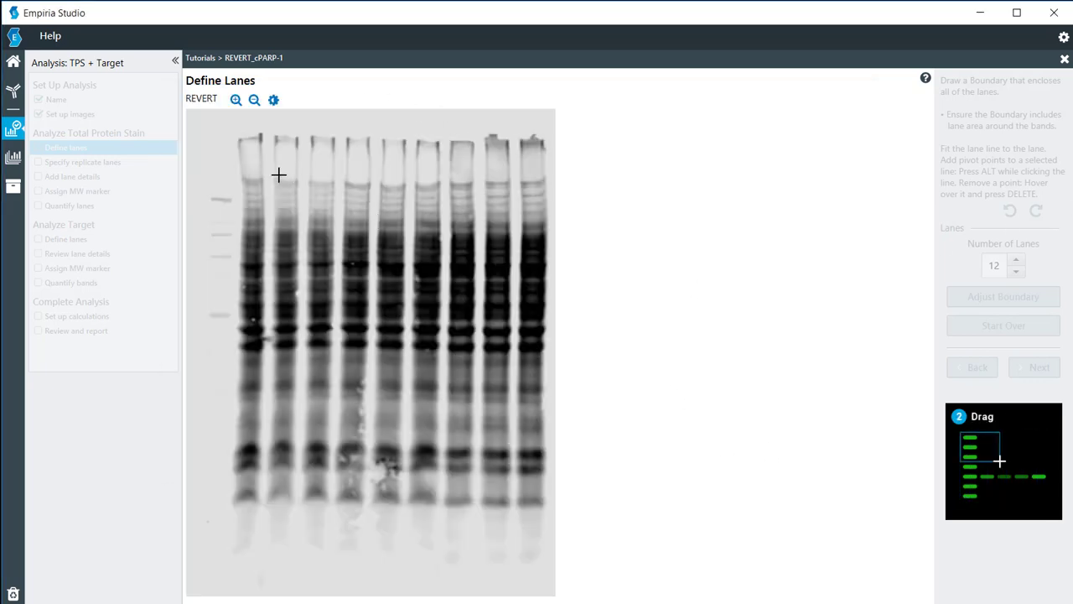
# Draw a boundary enclosing all lanes of the REVERT blot, including the marker lane, and set the number of lanes to 10.
pyautogui.moveTo(209, 126); pyautogui.dragTo(545, 534)
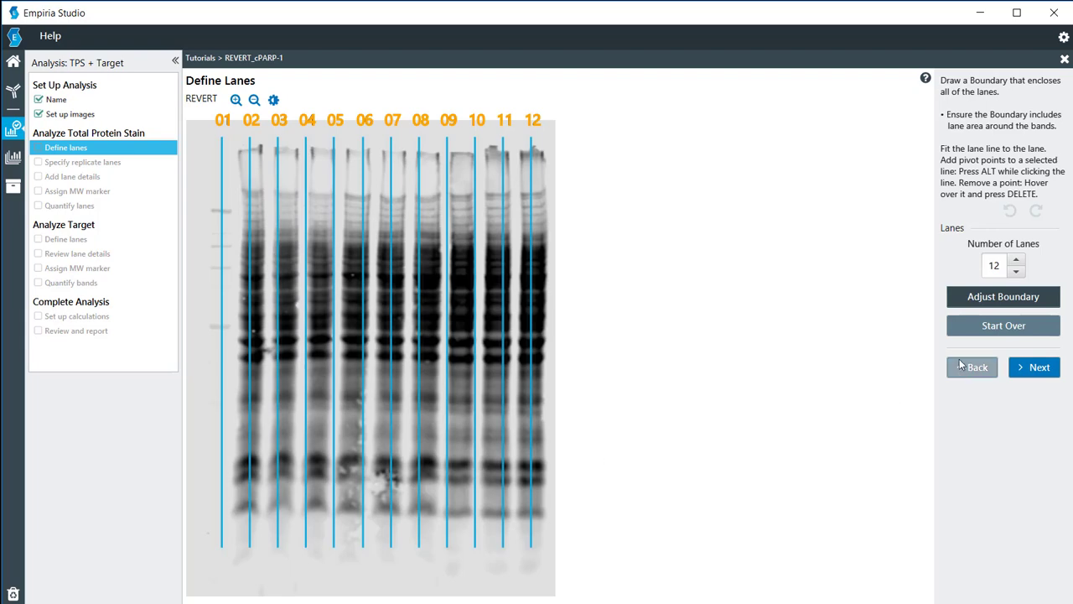
pyautogui.click(1018, 270)
pyautogui.click(1018, 270)
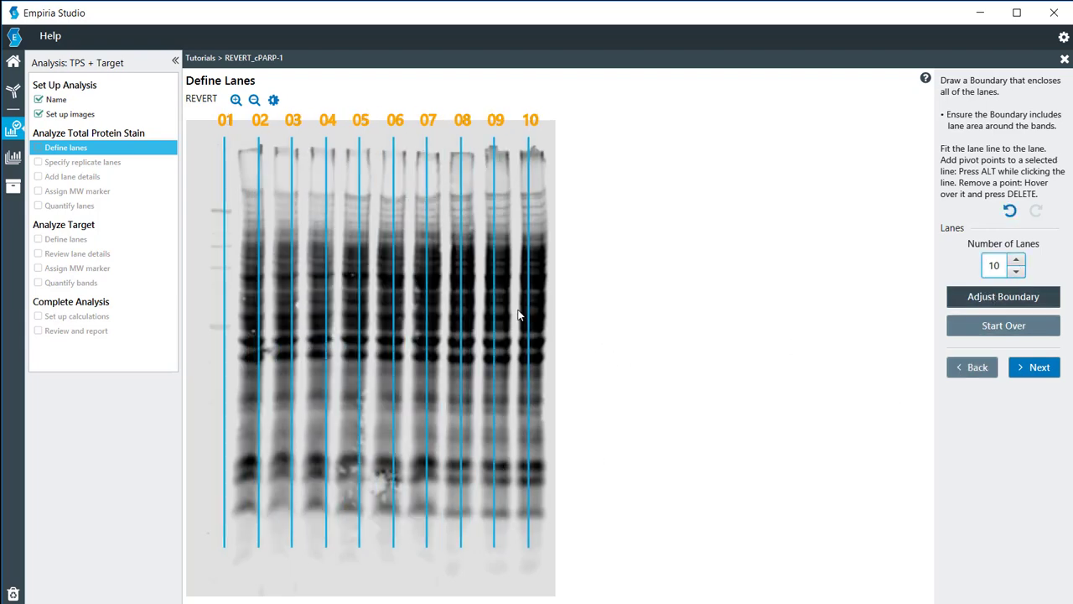
# Widen the lane boundary slightly on both sides so the lane lines fit the blot, and continue to the replicate lanes.
pyautogui.click(1004, 296)
pyautogui.moveTo(545, 341); pyautogui.dragTo(549, 343)
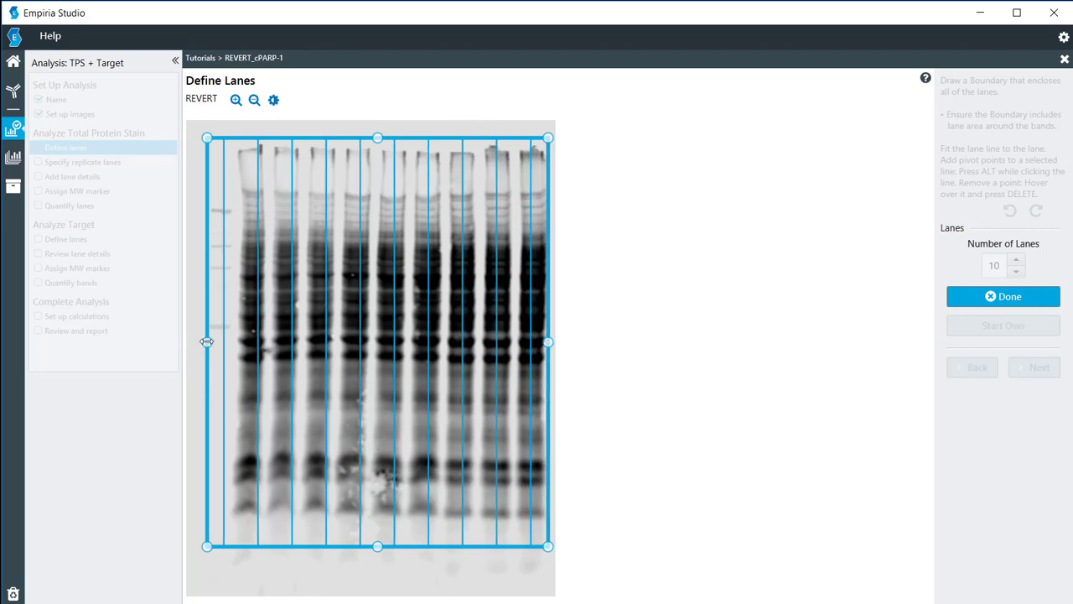
pyautogui.moveTo(207, 342); pyautogui.dragTo(203, 342)
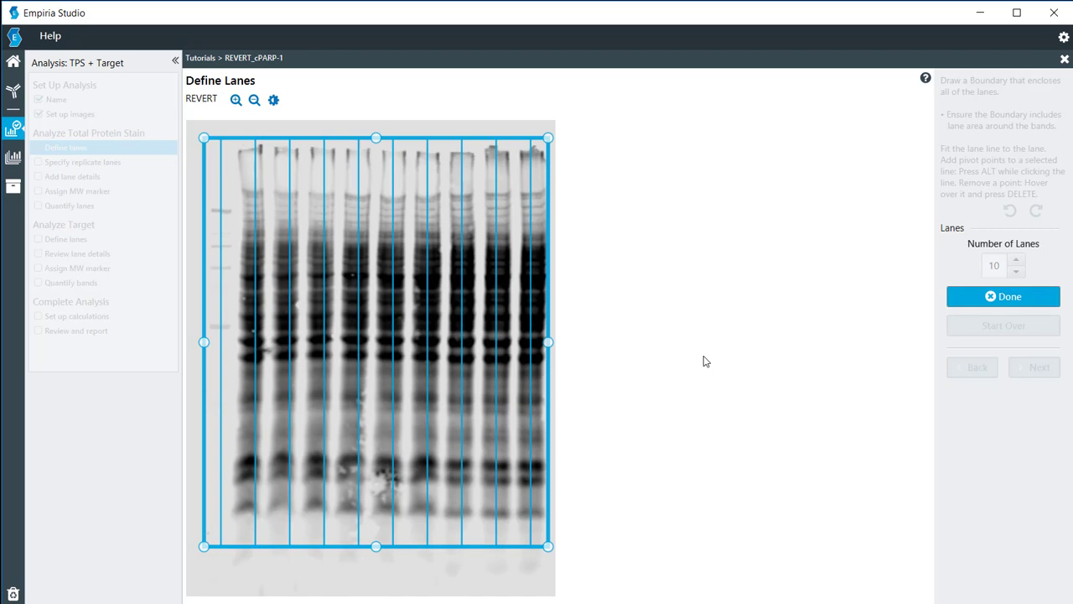
pyautogui.click(1002, 305)
pyautogui.click(1035, 366)
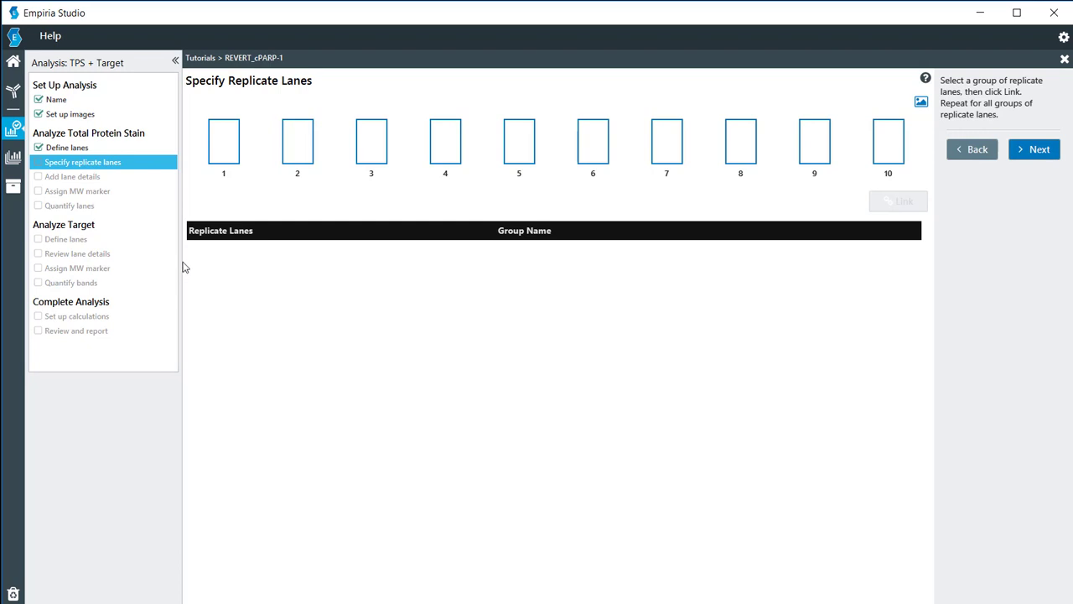
# Link the replicate lanes into three groups: lanes 2–4, lanes 5–7 and lanes 8–10.
pyautogui.moveTo(292, 136); pyautogui.dragTo(445, 138)
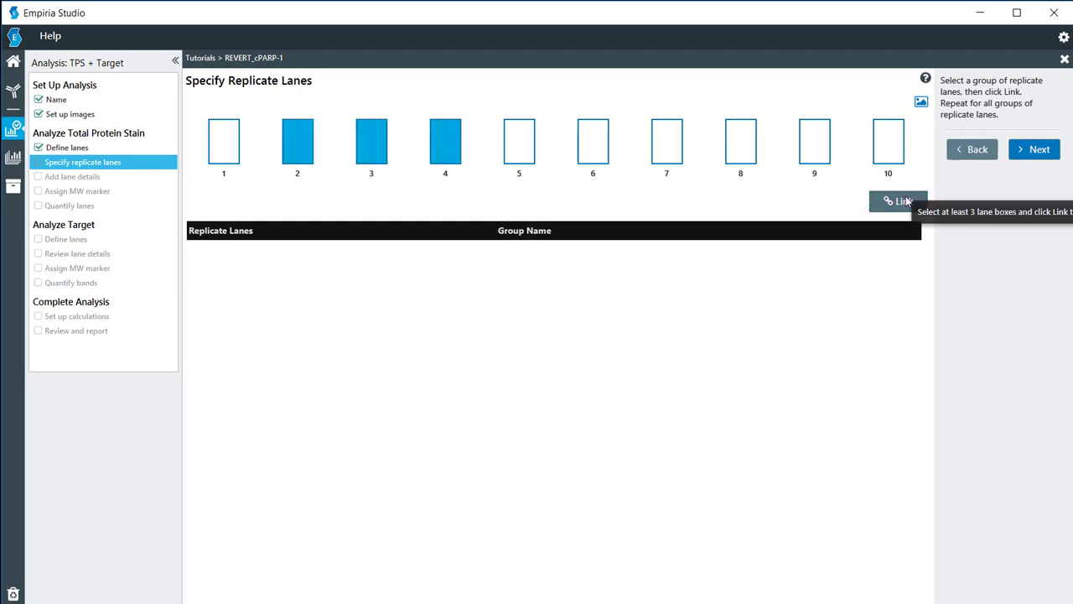
pyautogui.click(907, 200)
pyautogui.moveTo(516, 137); pyautogui.dragTo(665, 140)
pyautogui.click(886, 203)
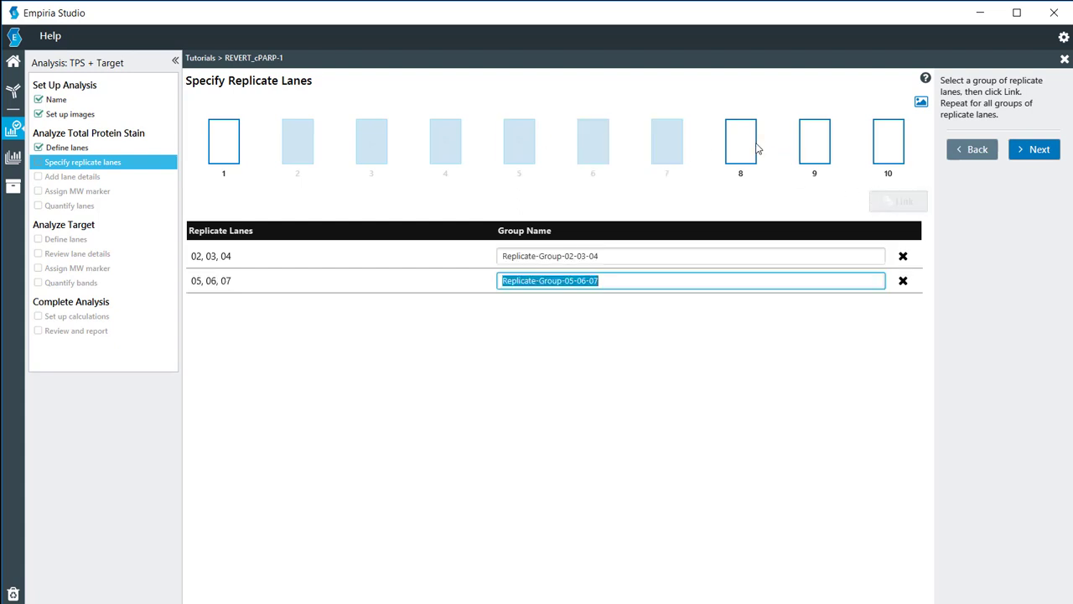
pyautogui.moveTo(751, 144); pyautogui.dragTo(894, 157)
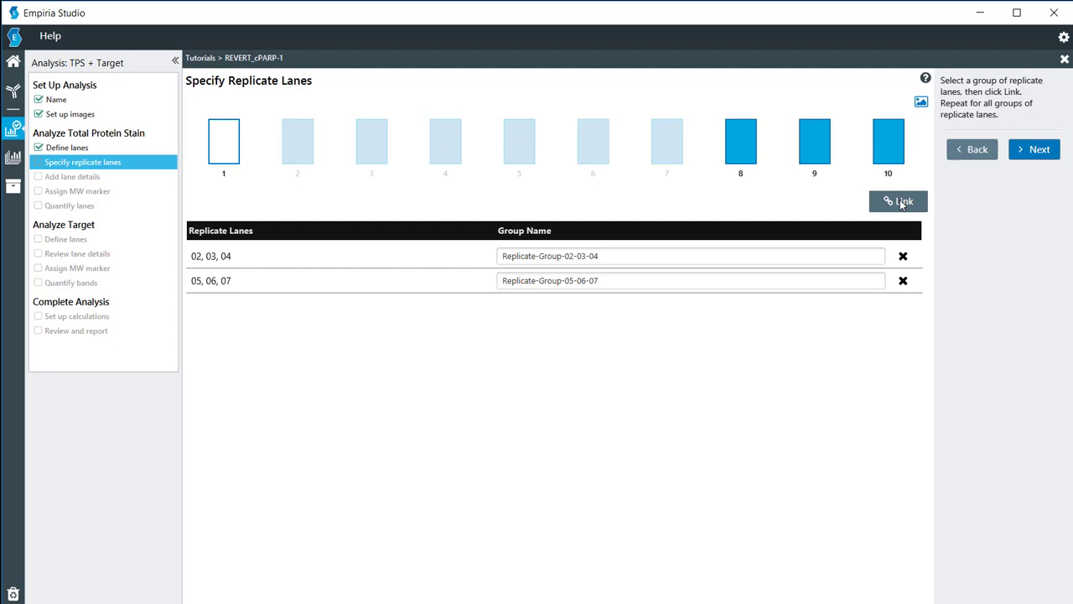
pyautogui.click(901, 201)
# Name the replicate group of lanes 02, 03, 04 "Jukat - untreated".
pyautogui.click(627, 258)
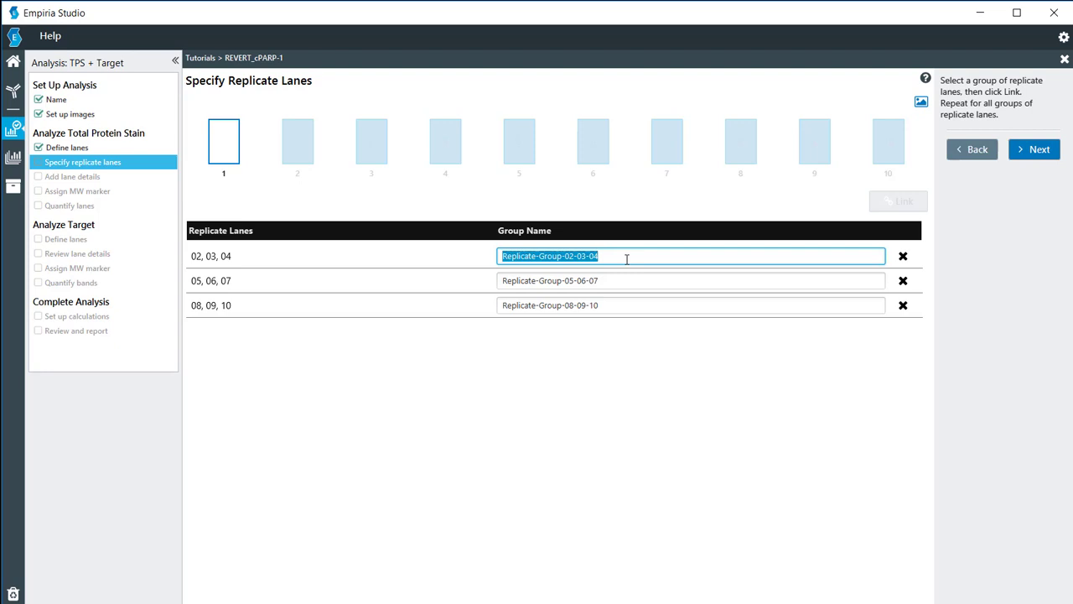
pyautogui.write('Jukat')
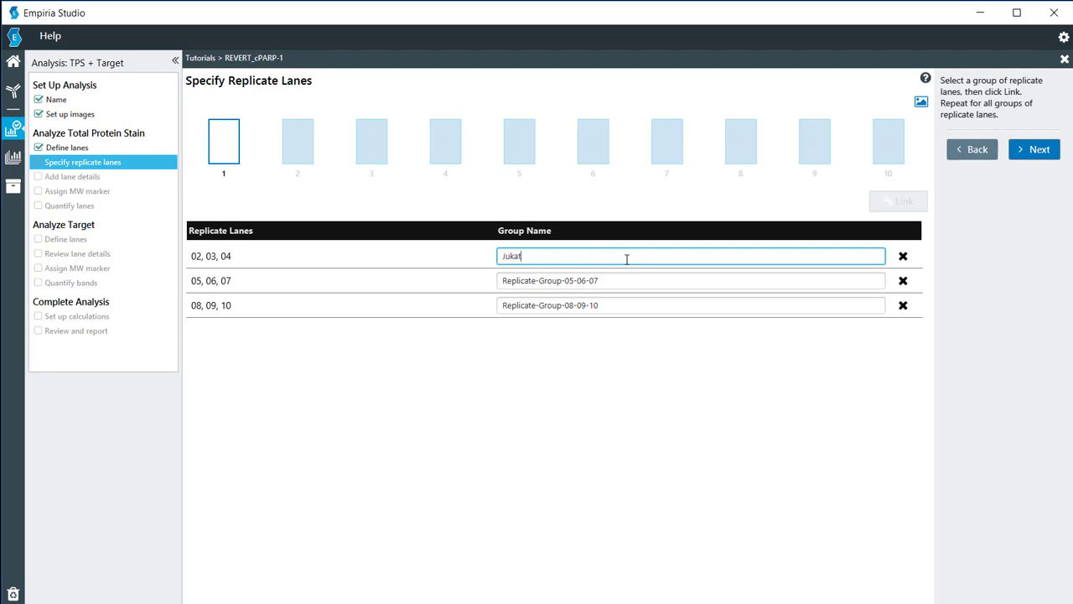
pyautogui.write(' - untreated')
# Copy the first group's name to the group of lanes 05, 06, 07 and change it to "Jukat - etoposide".
pyautogui.moveTo(570, 255); pyautogui.dragTo(483, 256)
pyautogui.hotkey('ctrl', 'c')
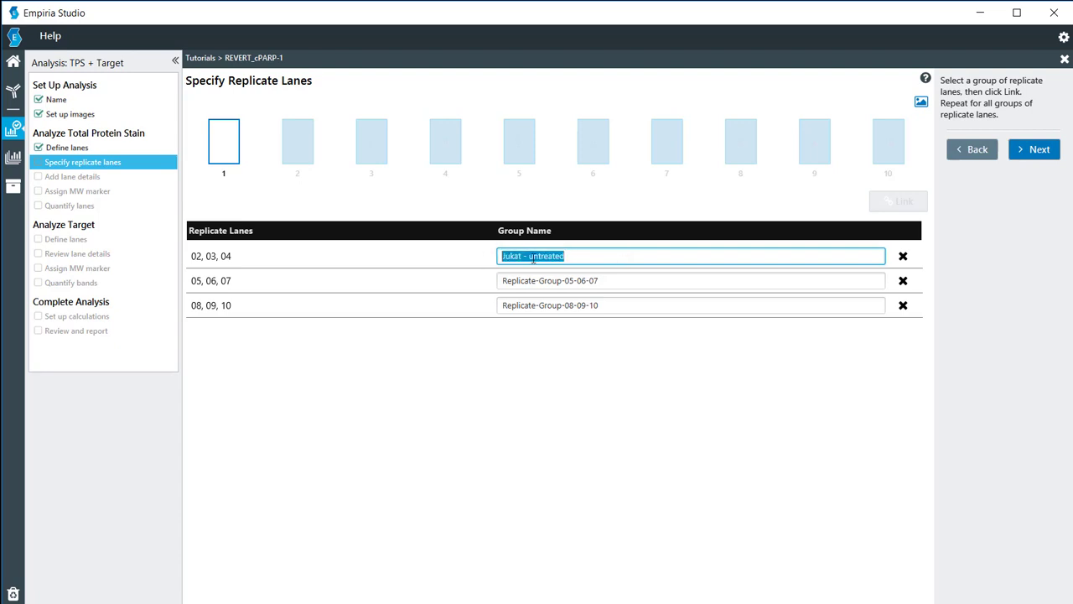
pyautogui.tripleClick(622, 279)
pyautogui.hotkey('ctrl', 'v')
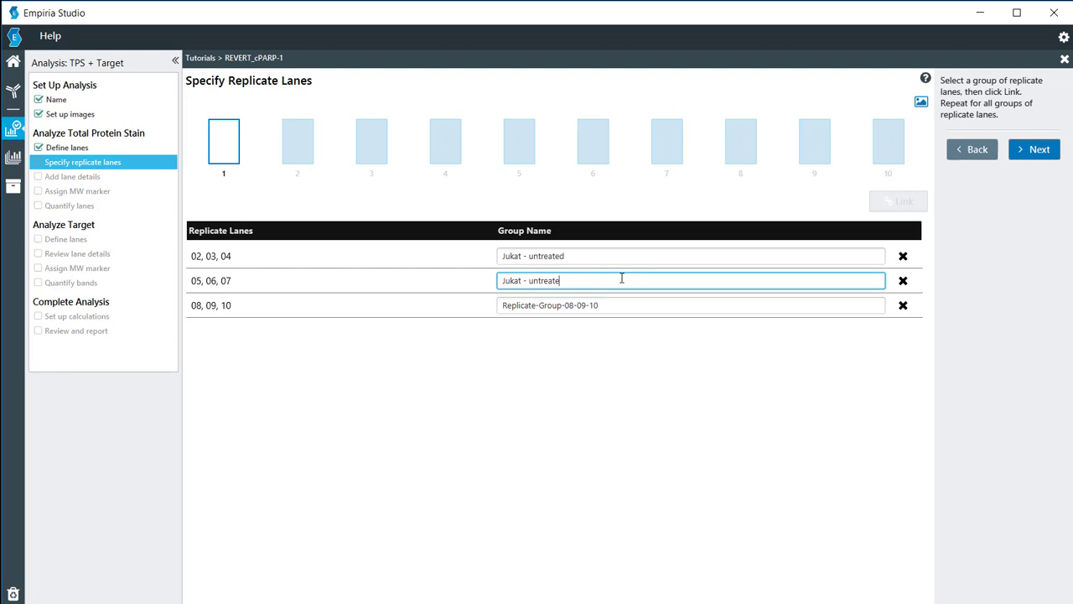
pyautogui.press('BackSpace')
pyautogui.press('BackSpace')
pyautogui.press('BackSpace')
pyautogui.press('BackSpace')
pyautogui.press('BackSpace')
pyautogui.press('BackSpace')
pyautogui.press('BackSpace')
pyautogui.press('BackSpace')
pyautogui.write('etopo')
# Copy the name "Jukat - etoposide" to the replicate group of lanes 08, 09, 10.
pyautogui.moveTo(621, 280); pyautogui.dragTo(483, 282)
pyautogui.hotkey('ctrl', 'c')
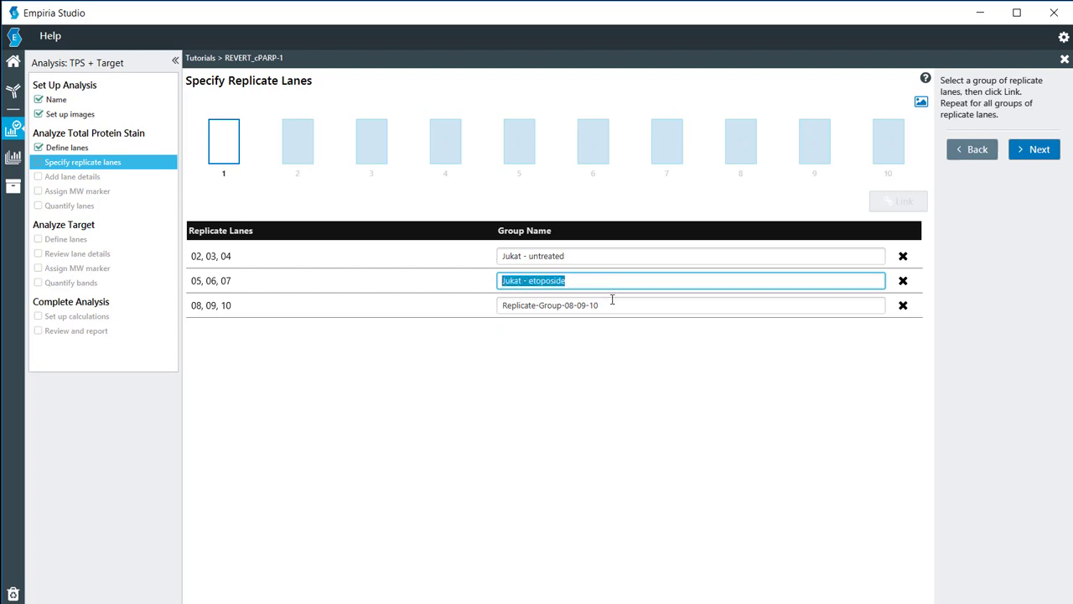
pyautogui.tripleClick(615, 303)
pyautogui.hotkey('ctrl', 'v')
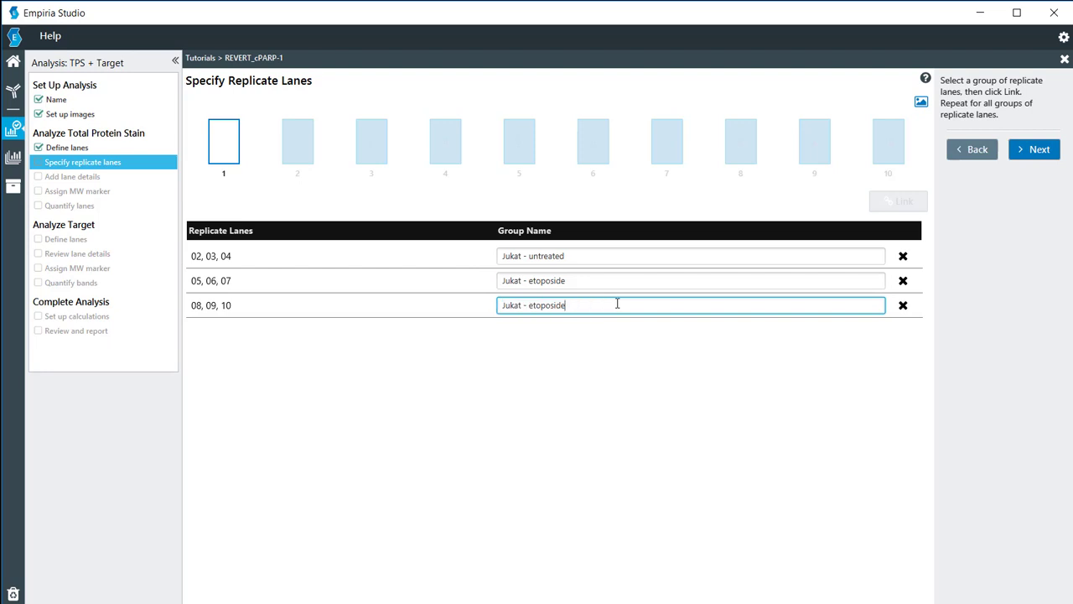
# Continue to the lane details and set the type of lane 01 to MW Marker.
pyautogui.click(1030, 149)
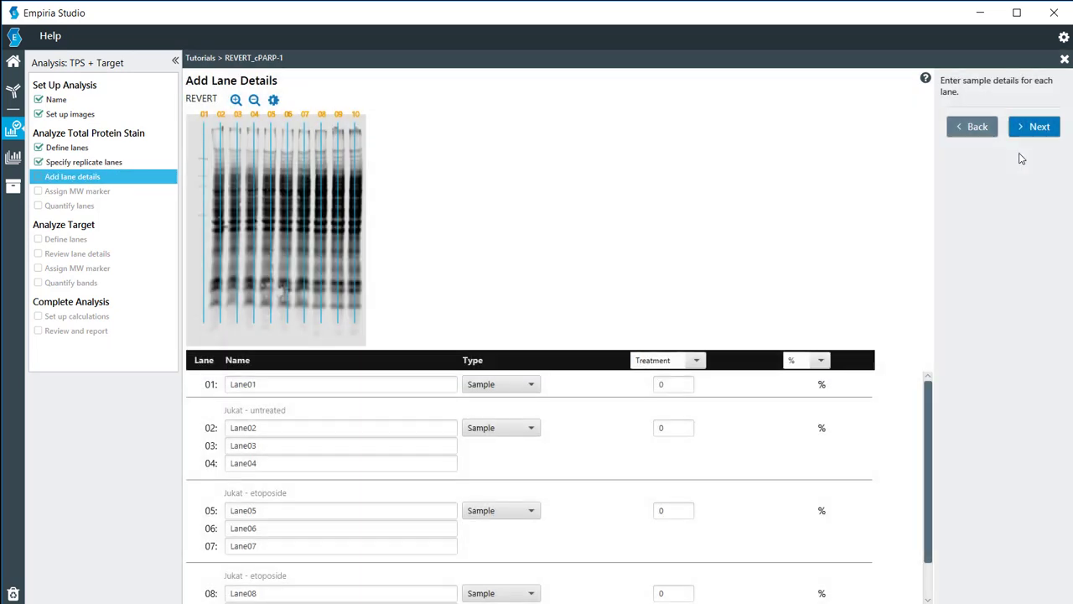
pyautogui.click(534, 384)
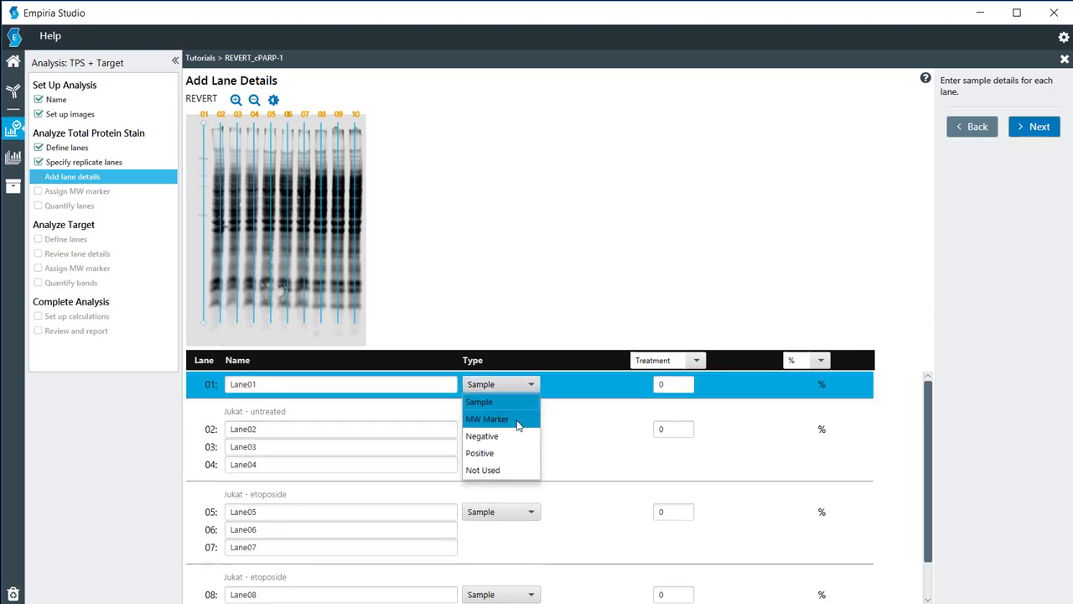
pyautogui.click(517, 419)
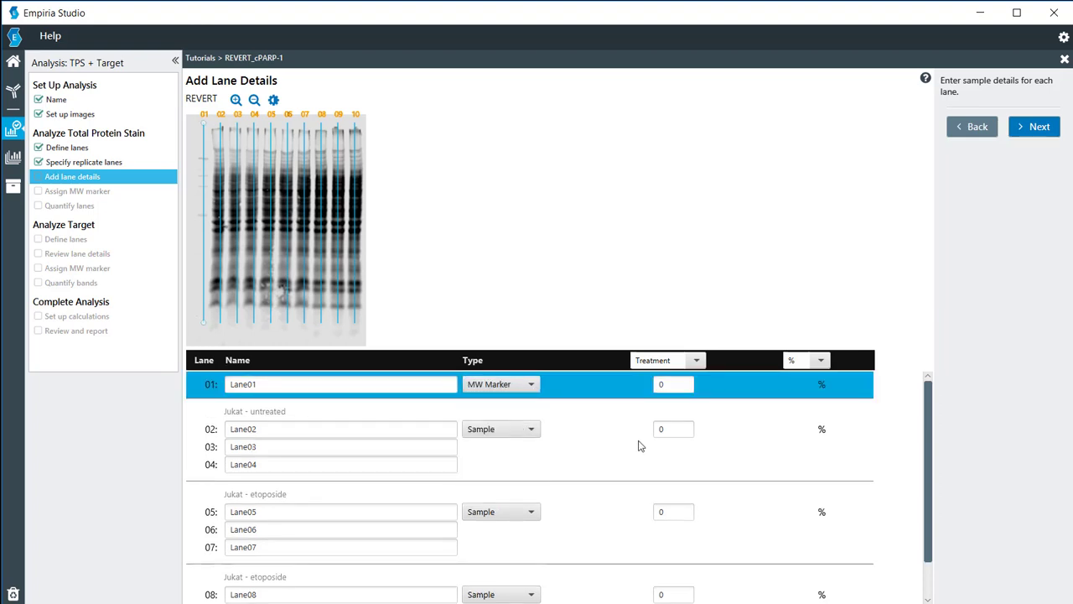
# Keep Treatment as the sample variable and set it to 33% for lanes 05–07 and 100% for lanes 08–10.
pyautogui.scroll(-1, 639, 444)
pyautogui.click(693, 361)
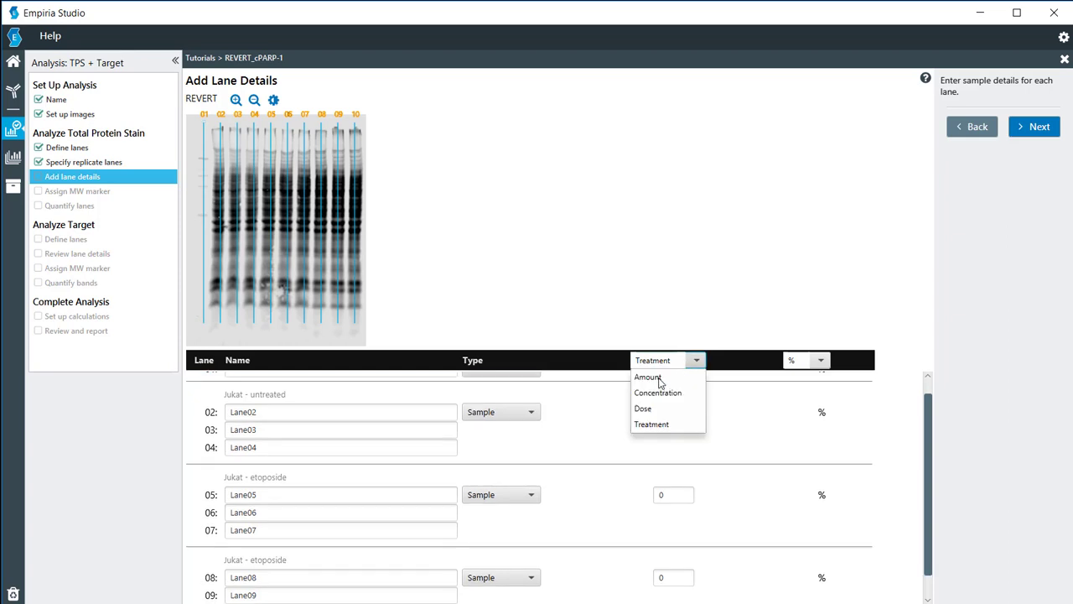
pyautogui.click(652, 424)
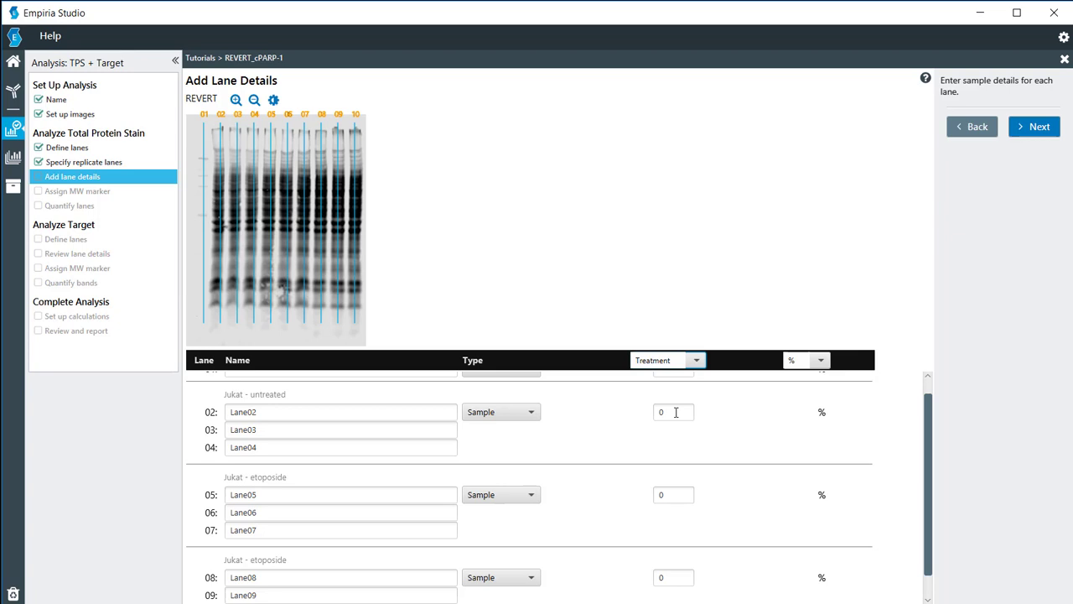
pyautogui.click(668, 497)
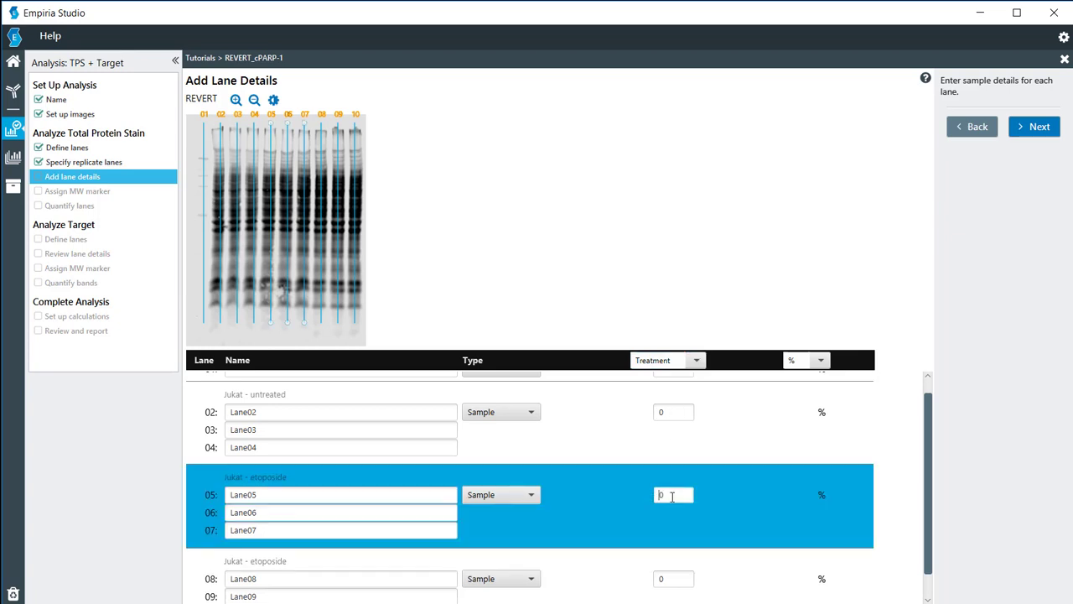
pyautogui.write('33')
pyautogui.press('Tab')
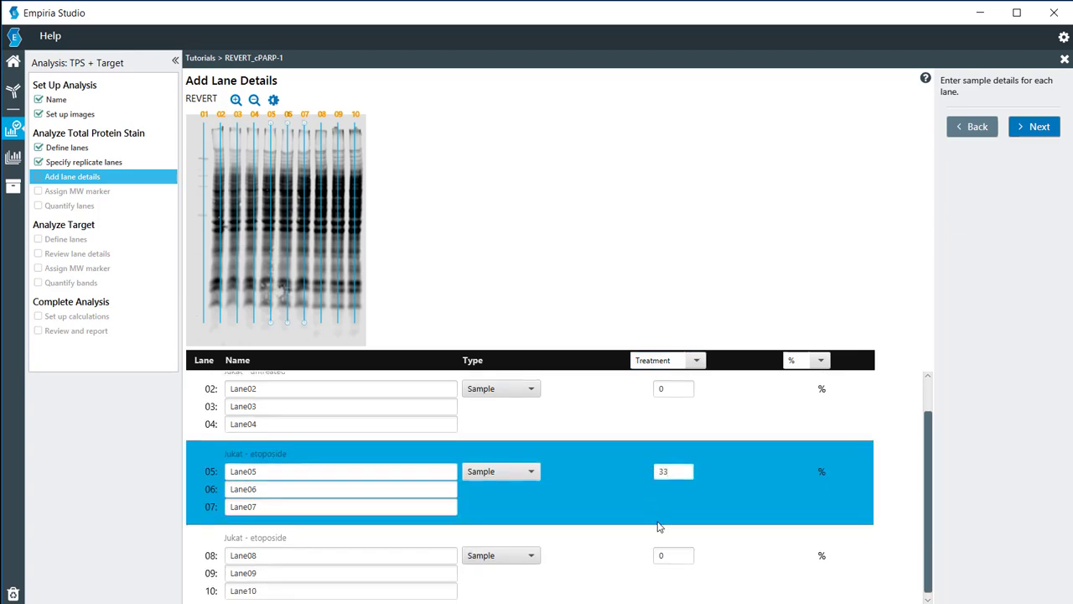
pyautogui.write('100')
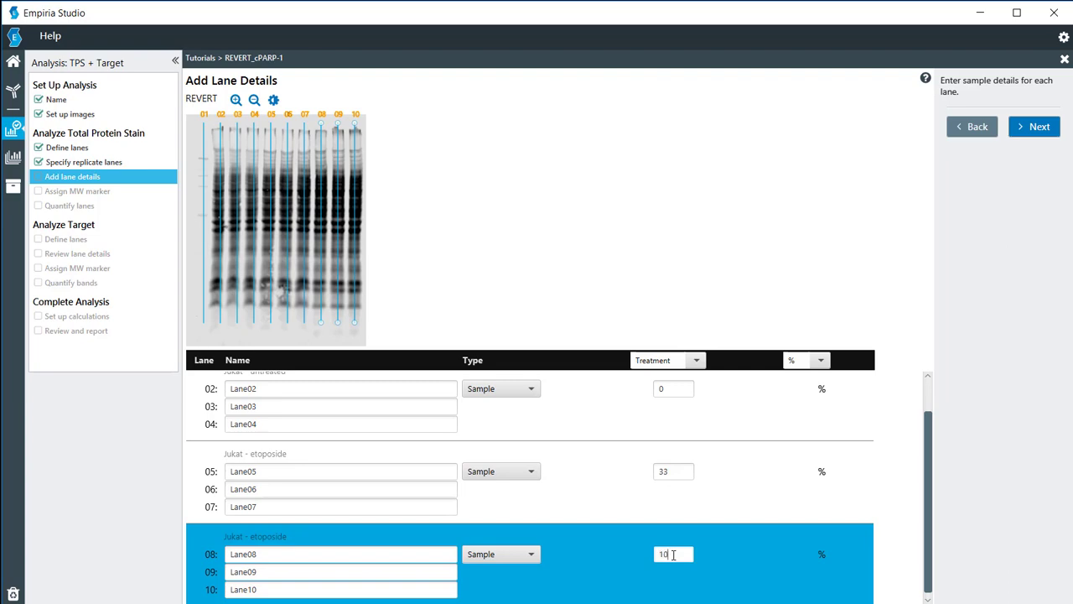
# Continue to the REVERT marker assignment, choose Chameleon Duo 700 and mark the three uppermost marker bands in lane 01.
pyautogui.click(1042, 134)
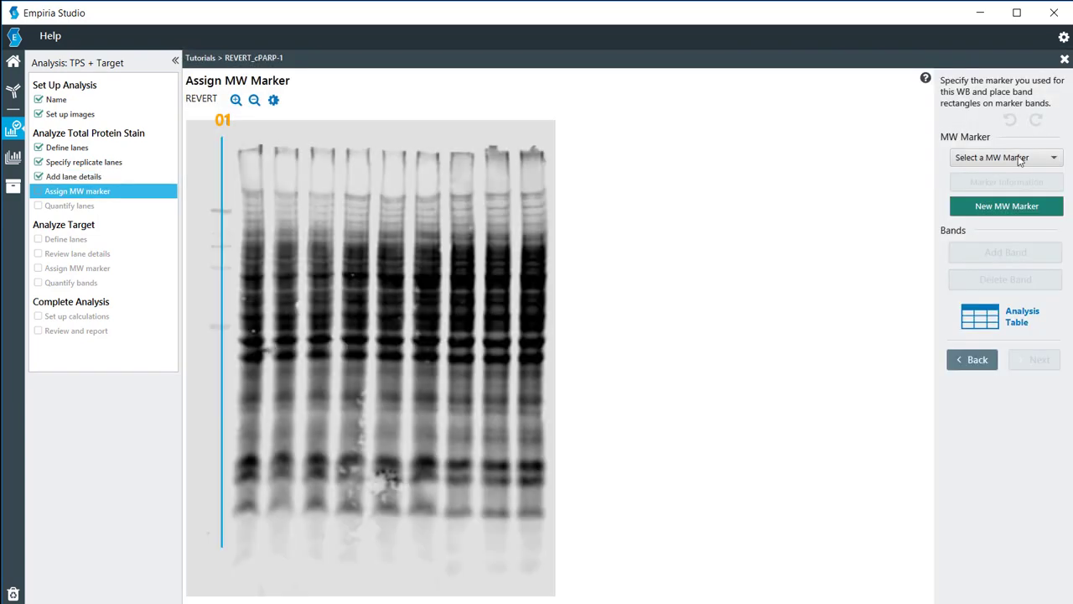
pyautogui.click(995, 158)
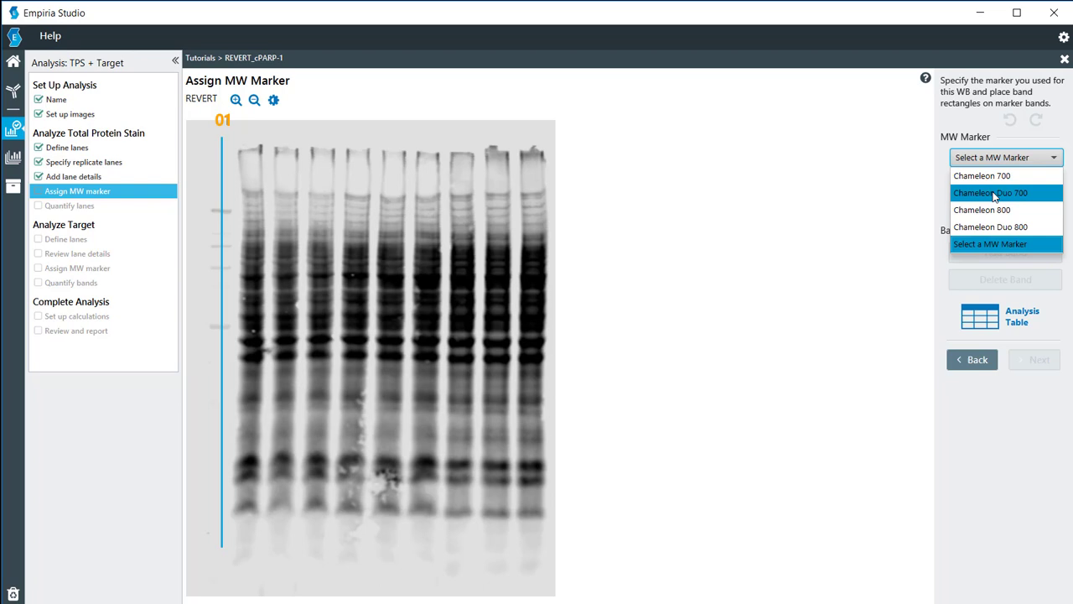
pyautogui.click(995, 194)
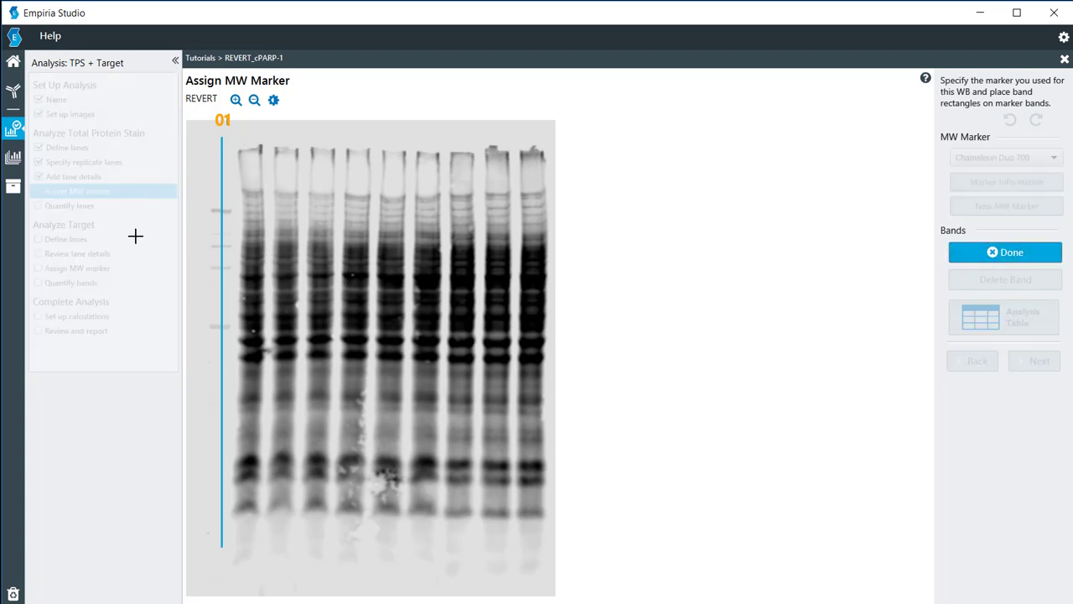
pyautogui.click(223, 212)
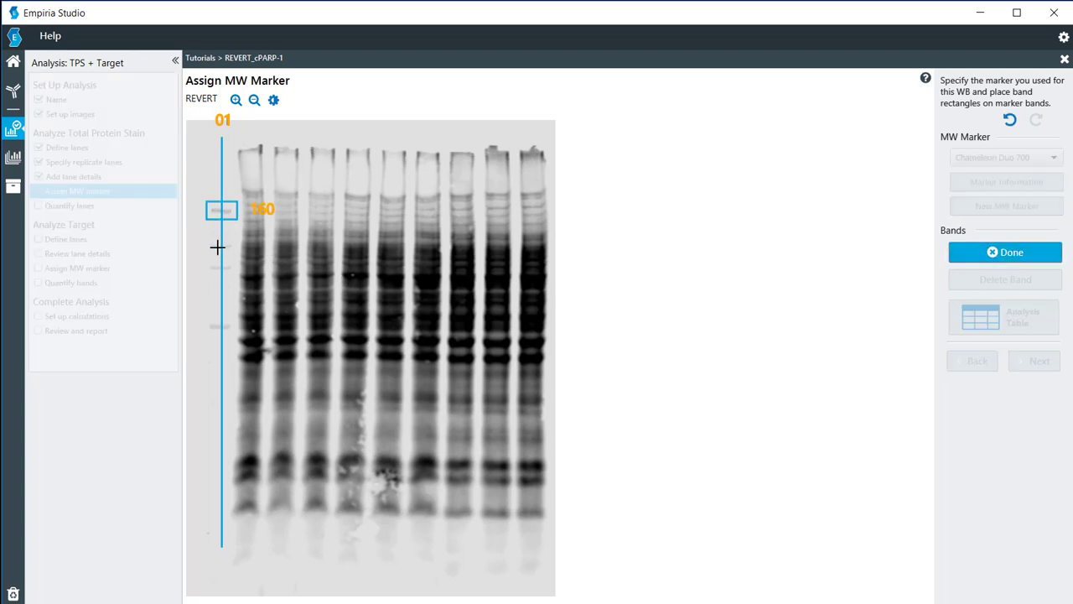
pyautogui.click(218, 246)
pyautogui.click(221, 268)
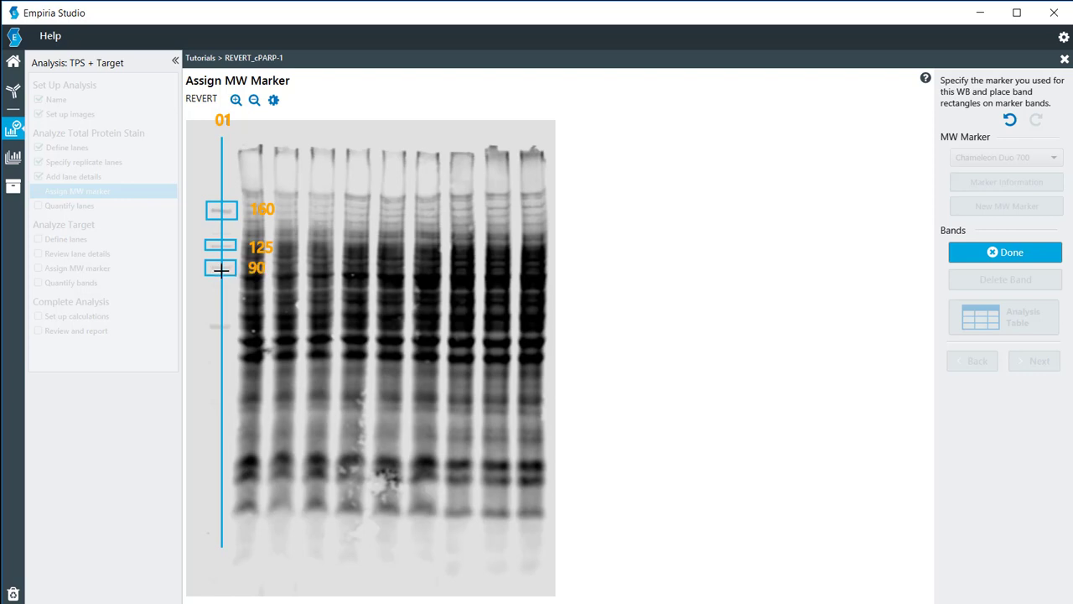
pyautogui.click(997, 255)
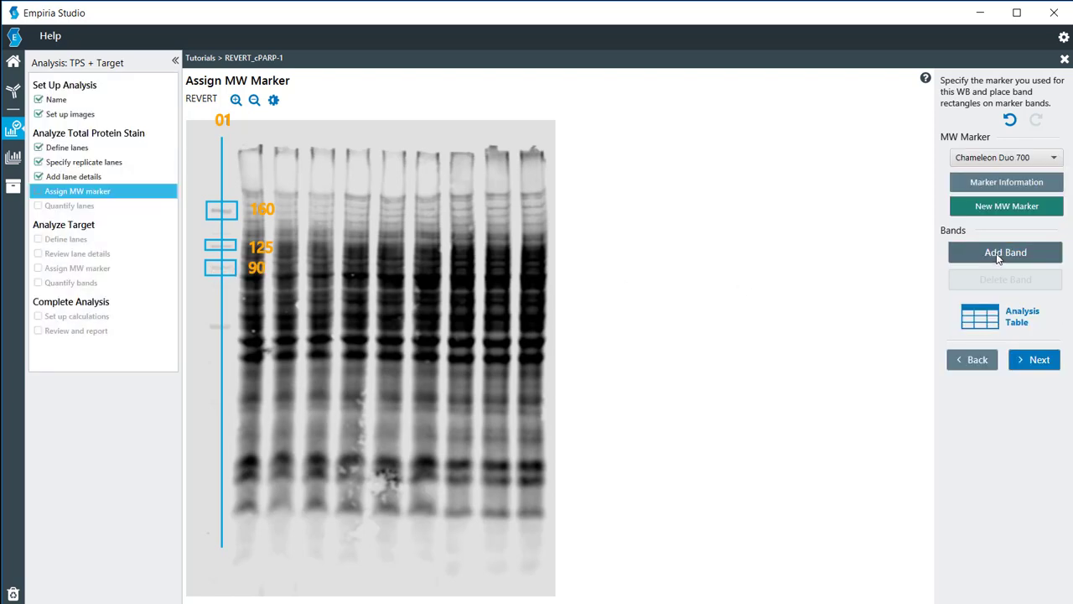
# Continue to lane quantification and shift the rectangles of lanes 02 to 05 sideways to fit their lanes.
pyautogui.click(1027, 362)
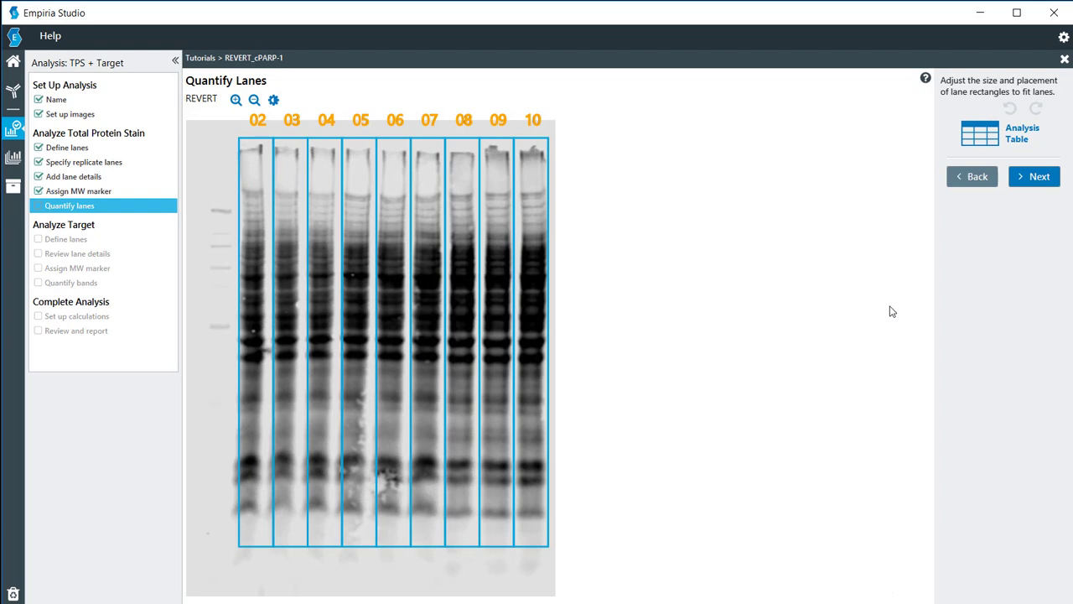
pyautogui.click(245, 366)
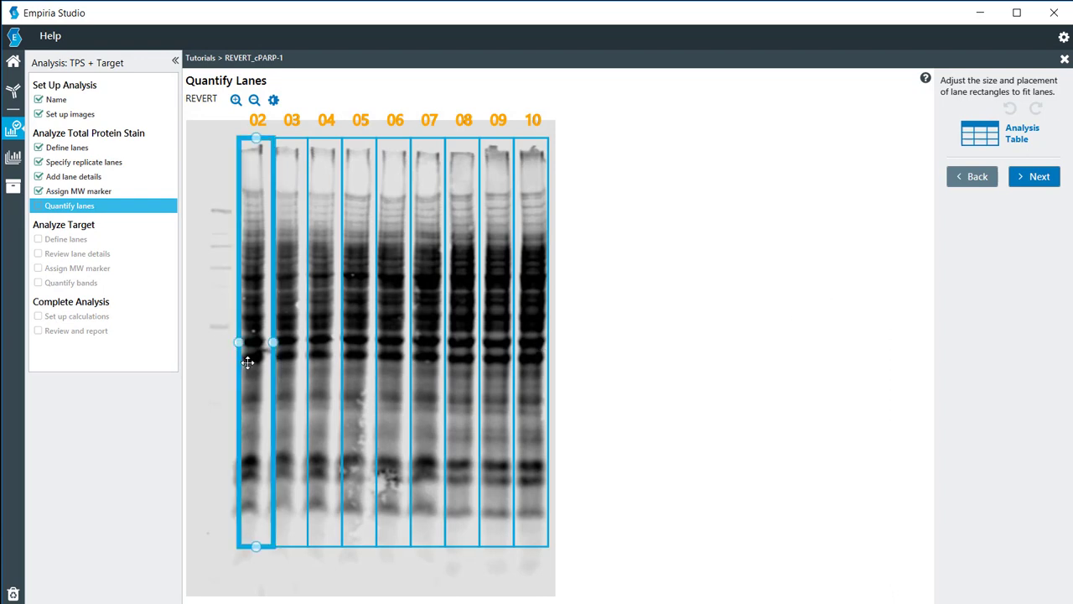
pyautogui.moveTo(246, 361); pyautogui.dragTo(346, 395)
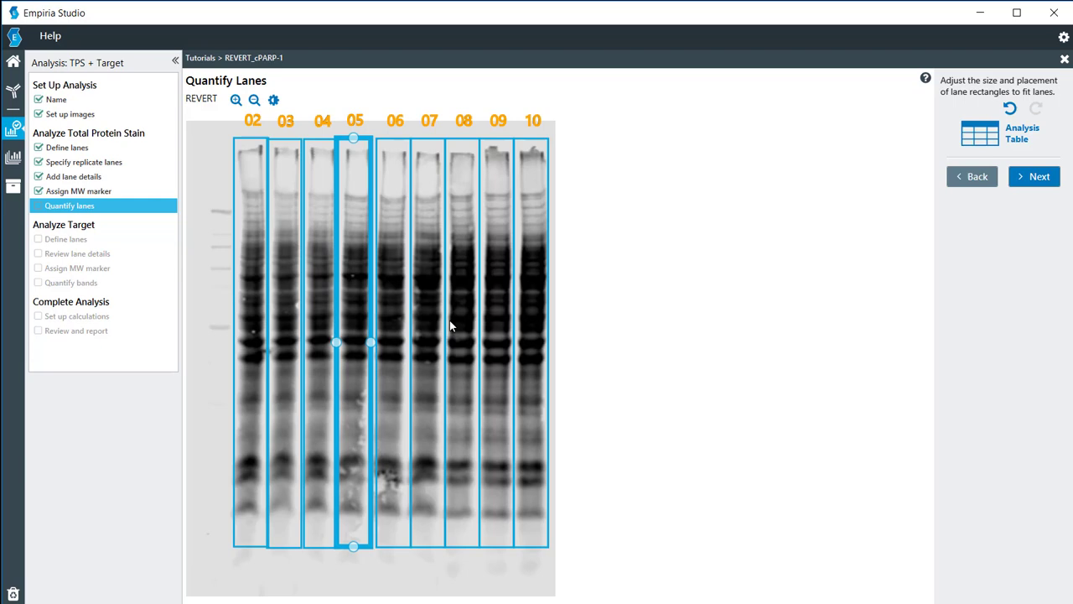
# Continue to the cPARP lane definition and move both side edges of the lane boundary toward the outer lanes.
pyautogui.click(1048, 179)
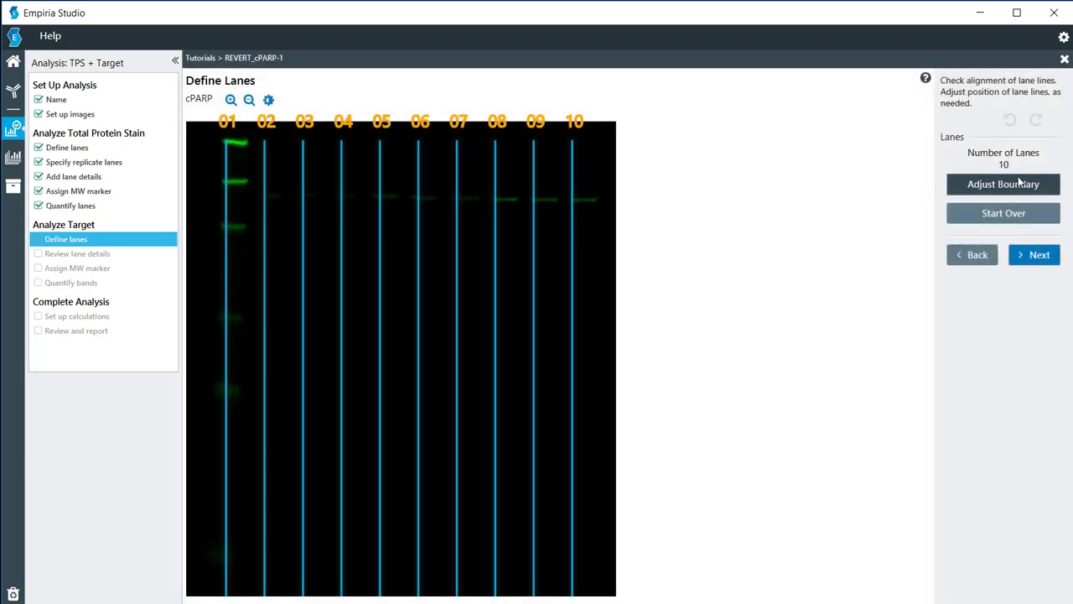
pyautogui.click(1013, 182)
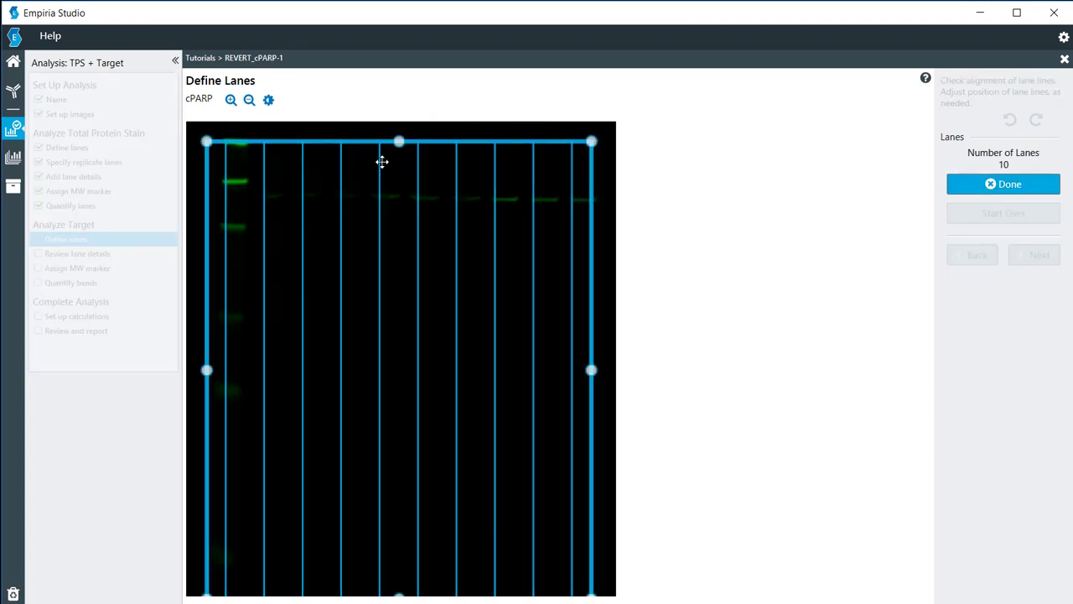
pyautogui.moveTo(208, 369); pyautogui.dragTo(215, 370)
pyautogui.moveTo(593, 372); pyautogui.dragTo(609, 369)
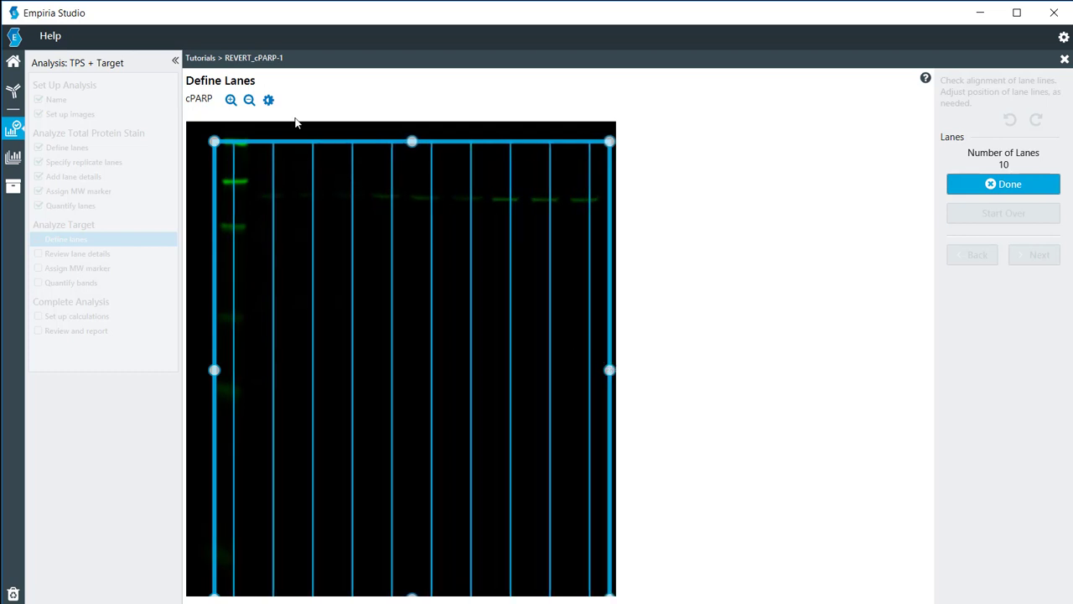
# Display the cPARP image in grayscale with dark bands on a light background and lower its display maximum to strengthen the faint bands.
pyautogui.click(268, 100)
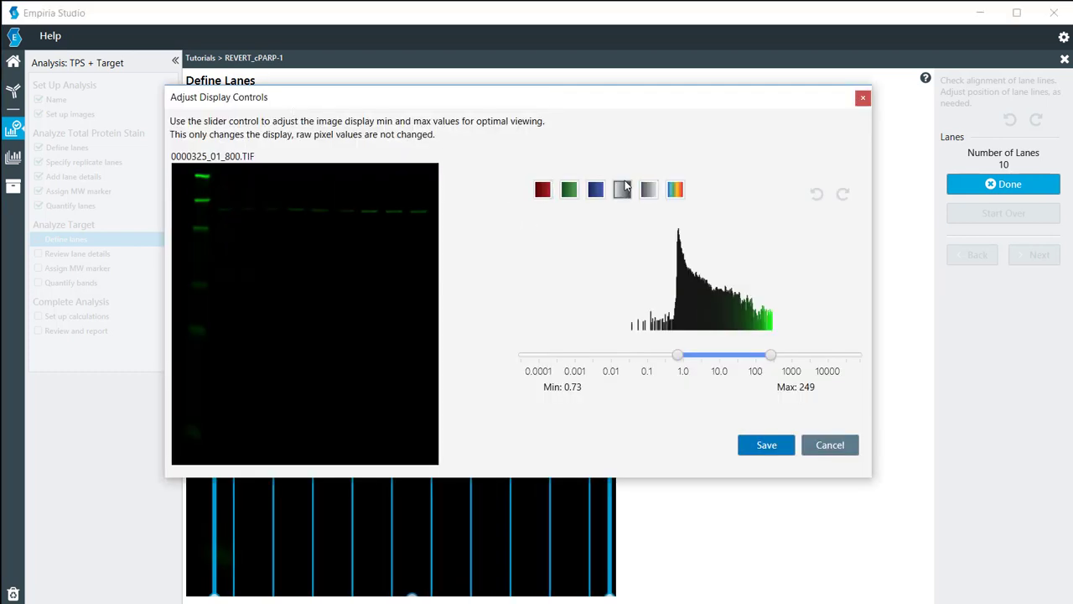
pyautogui.click(647, 189)
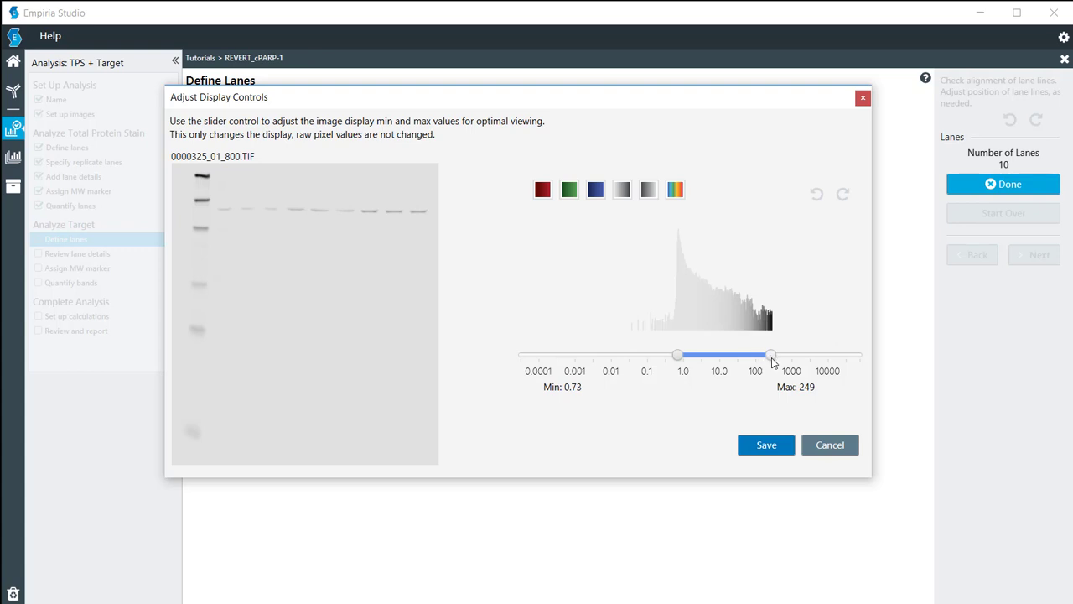
pyautogui.moveTo(771, 357); pyautogui.dragTo(735, 358)
pyautogui.click(760, 455)
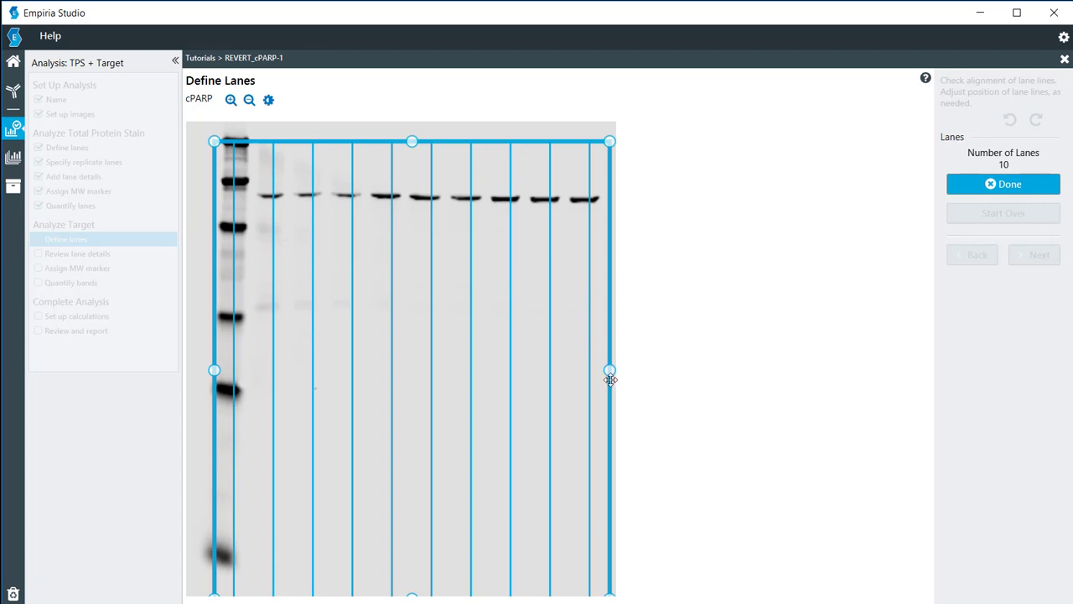
# Pull the boundary's right edge slightly inward and raise its top edge above the first marker band, finishing the boundary adjustment.
pyautogui.moveTo(610, 370); pyautogui.dragTo(605, 370)
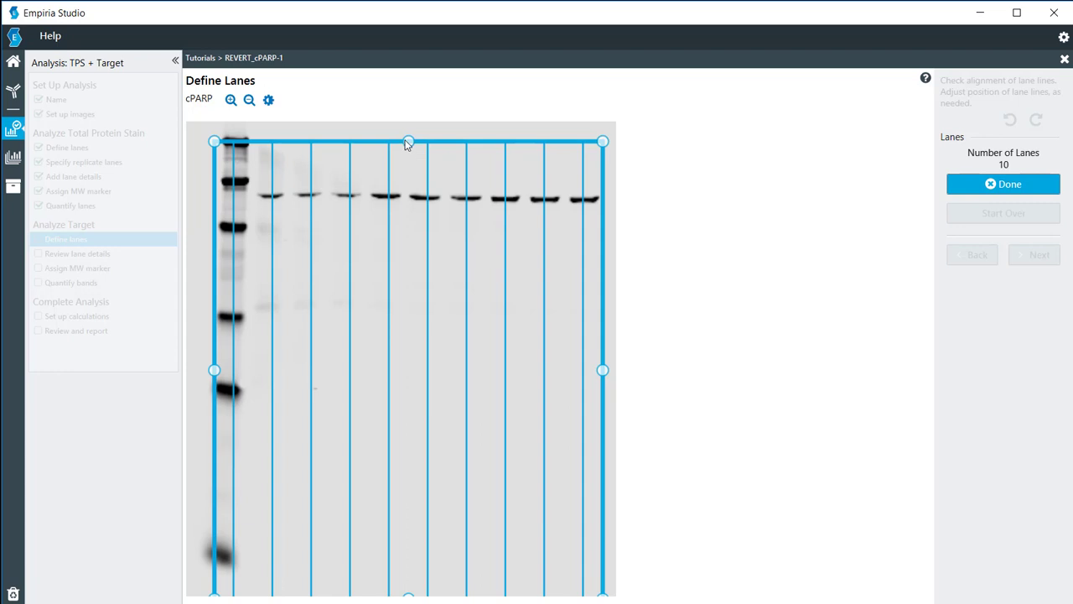
pyautogui.moveTo(408, 139); pyautogui.dragTo(409, 125)
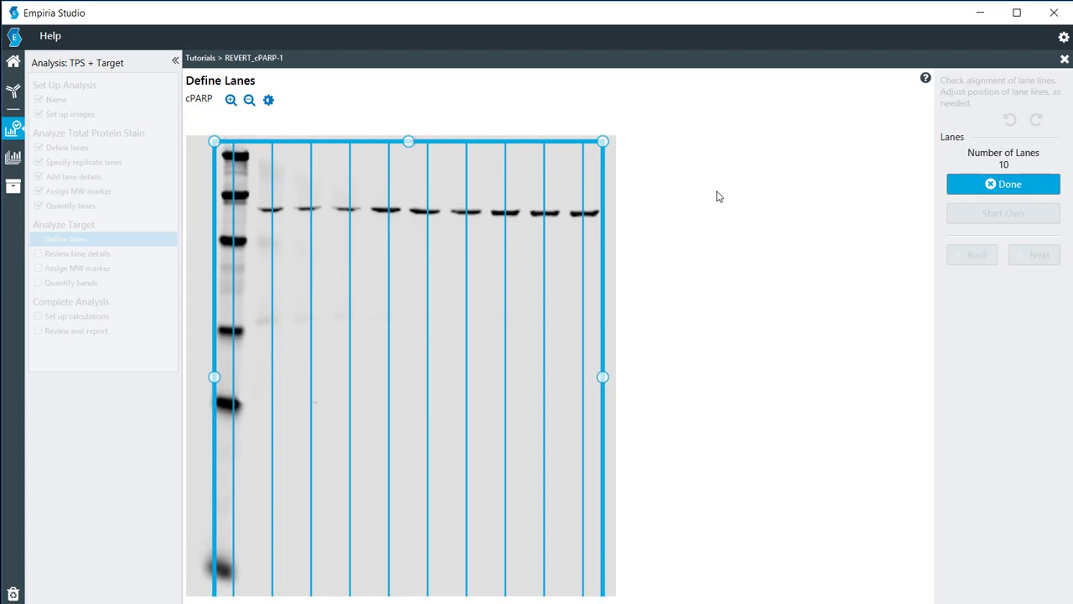
pyautogui.click(991, 186)
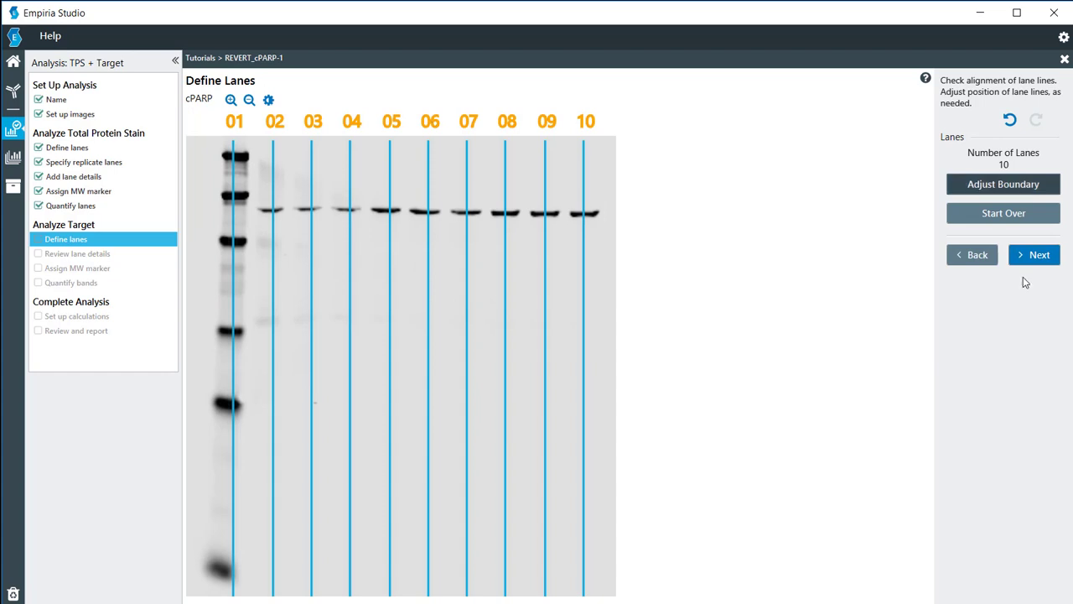
# Accept the cPARP lane definition and review the names, types and treatment values in the lane details table.
pyautogui.click(1028, 255)
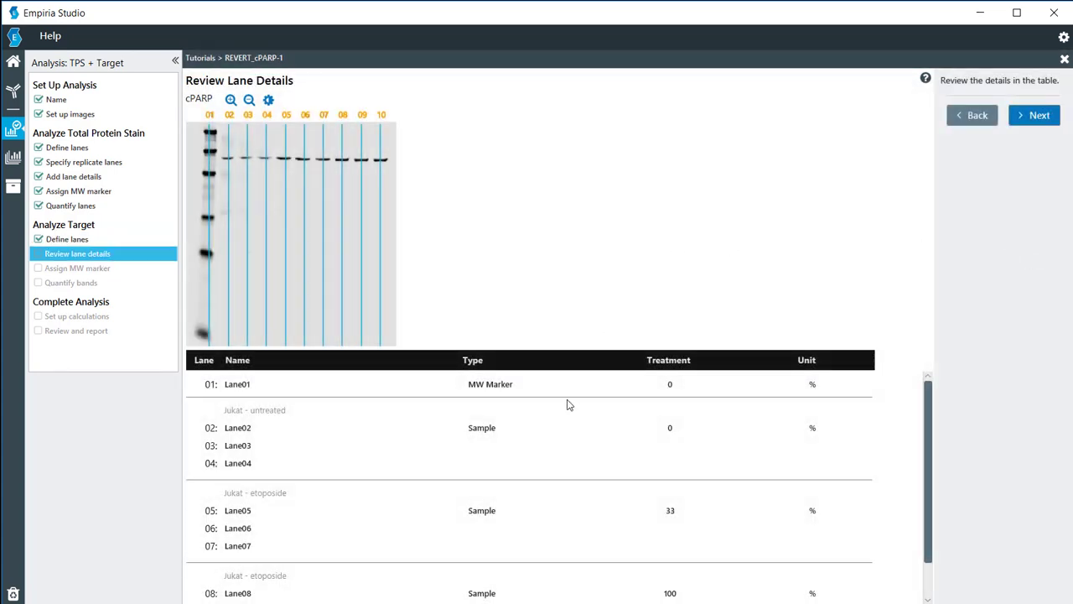
pyautogui.scroll(-2, 568, 436)
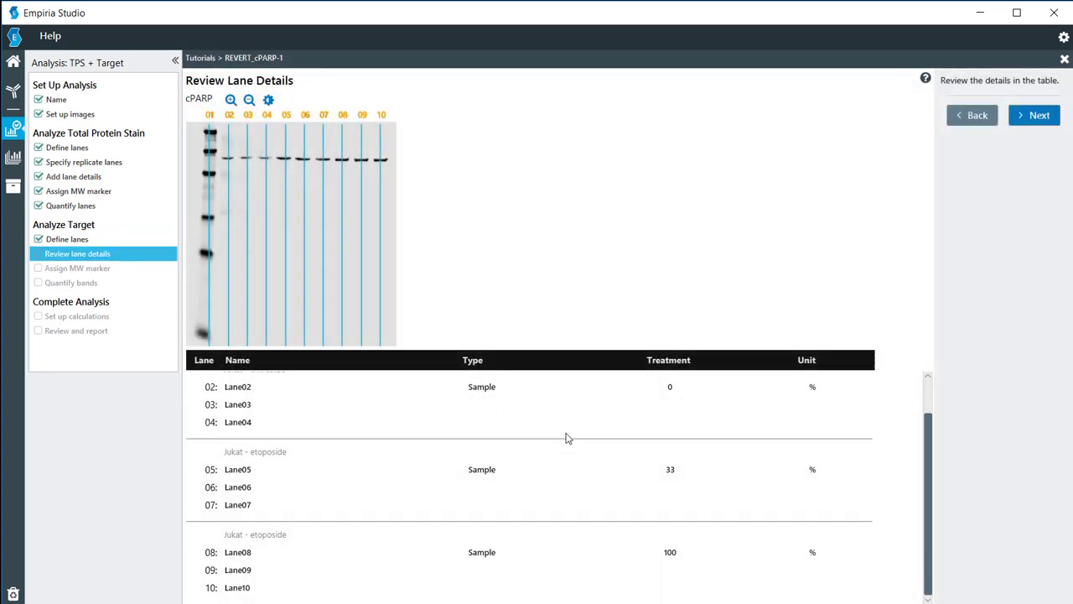
pyautogui.scroll(1, 568, 438)
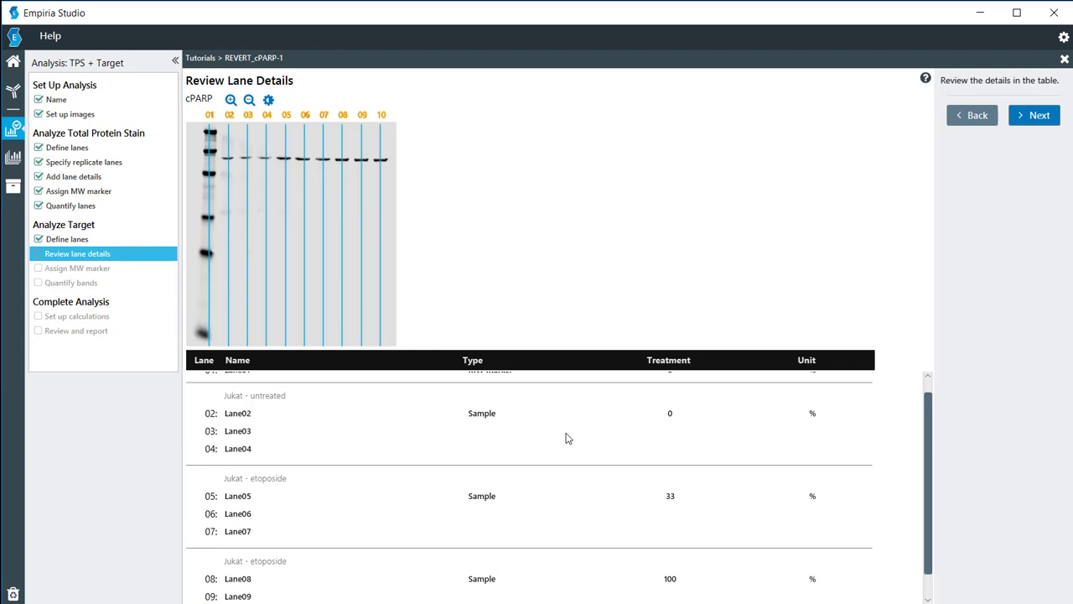
pyautogui.scroll(1, 567, 438)
pyautogui.scroll(-2, 567, 437)
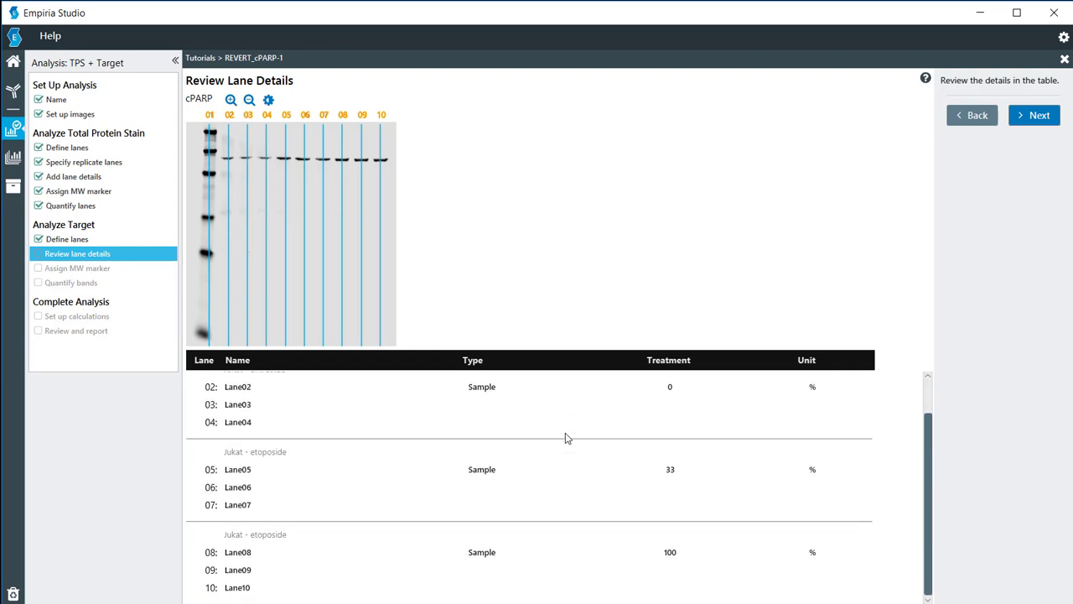
# Continue to the cPARP marker assignment and choose Chameleon Duo 800 as the MW marker.
pyautogui.click(1040, 121)
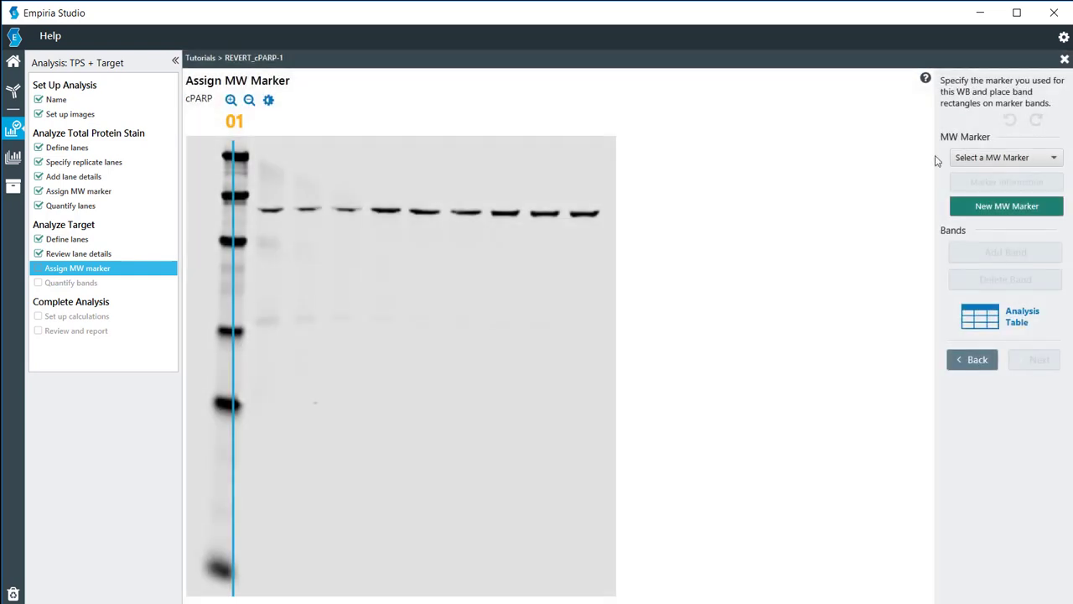
pyautogui.click(1006, 160)
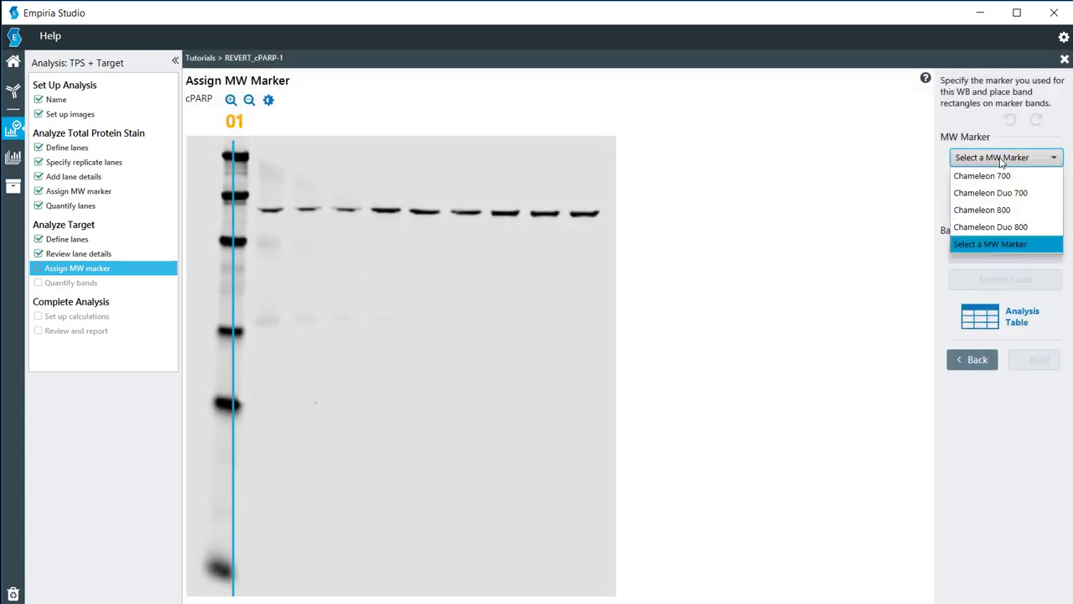
pyautogui.click(997, 226)
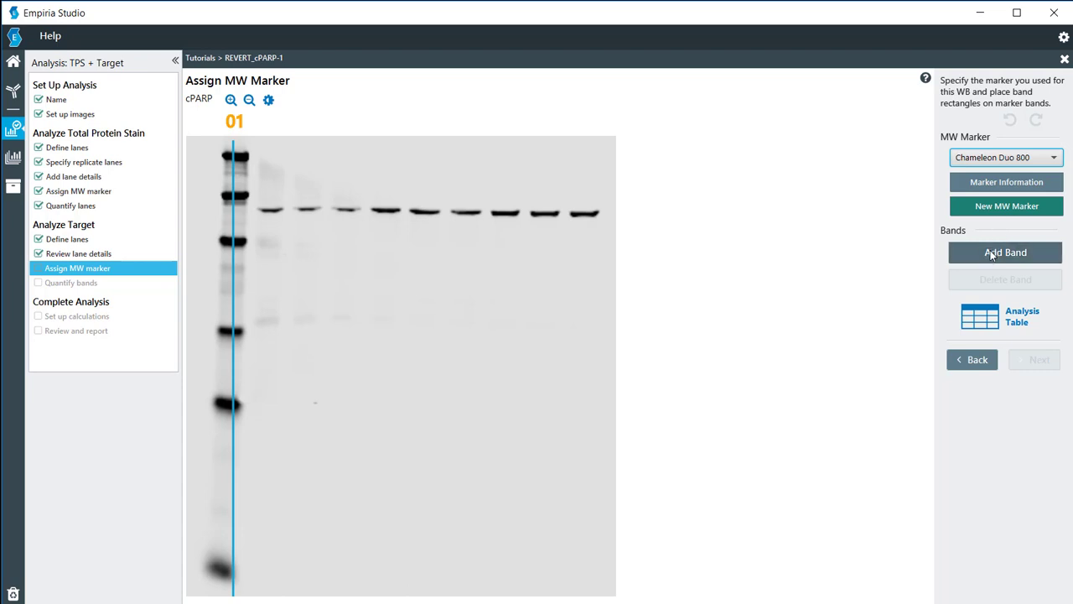
# Add band rectangles to the six main marker bands in lane 01 of the cPARP blot, from 260 down to 8.
pyautogui.click(990, 253)
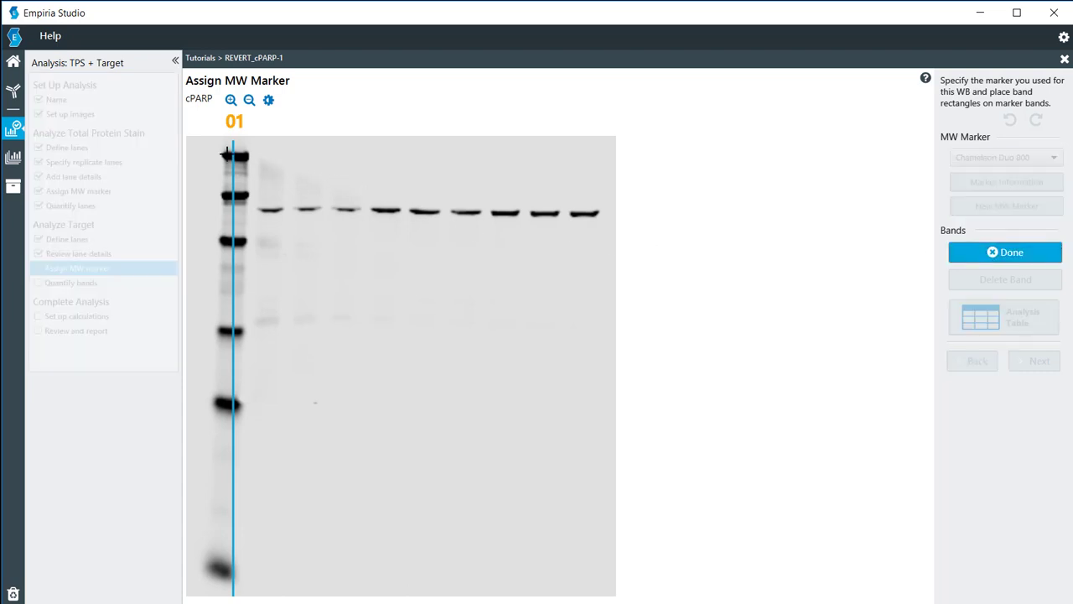
pyautogui.click(226, 155)
pyautogui.click(234, 198)
pyautogui.click(234, 239)
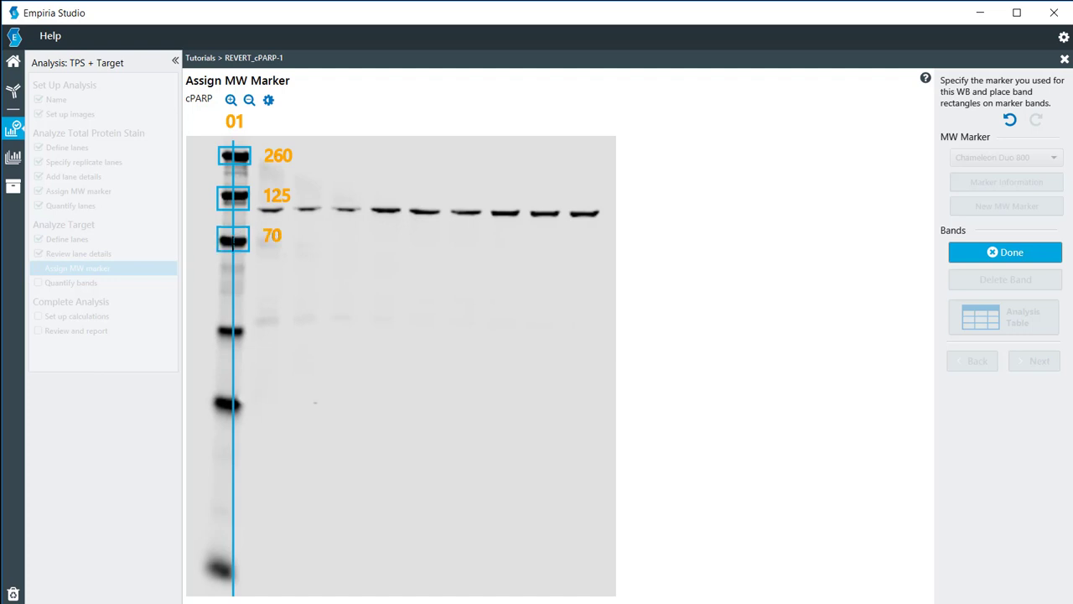
pyautogui.click(232, 332)
pyautogui.click(233, 403)
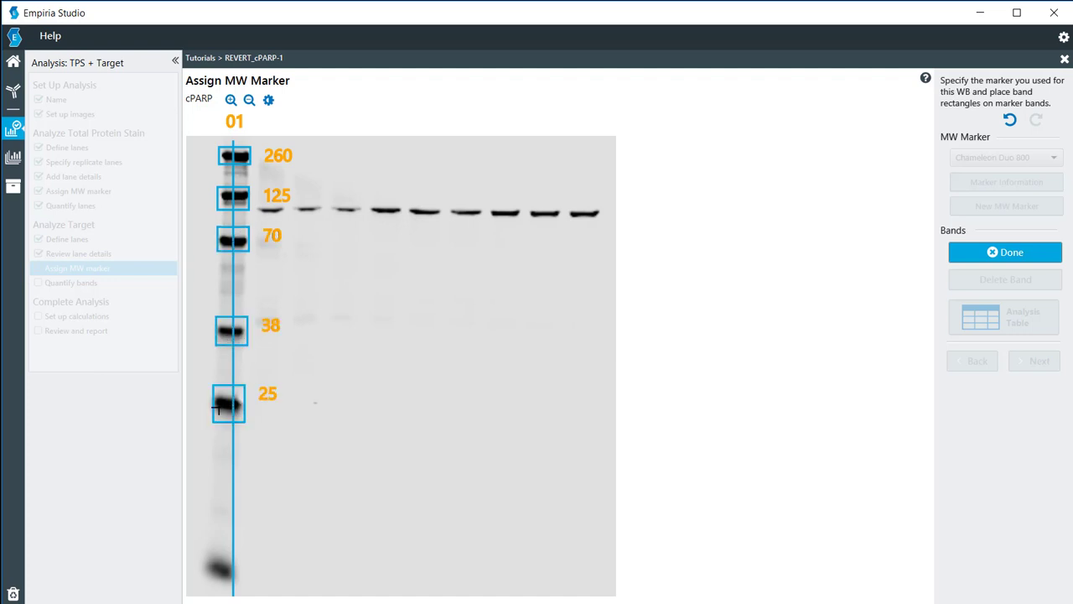
pyautogui.click(223, 571)
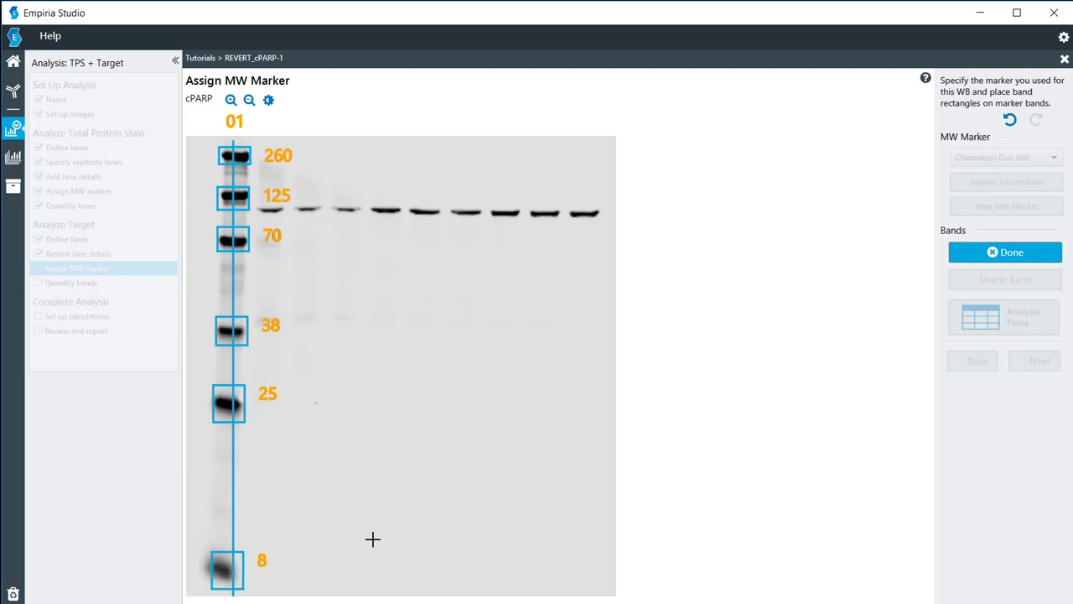
pyautogui.click(1038, 261)
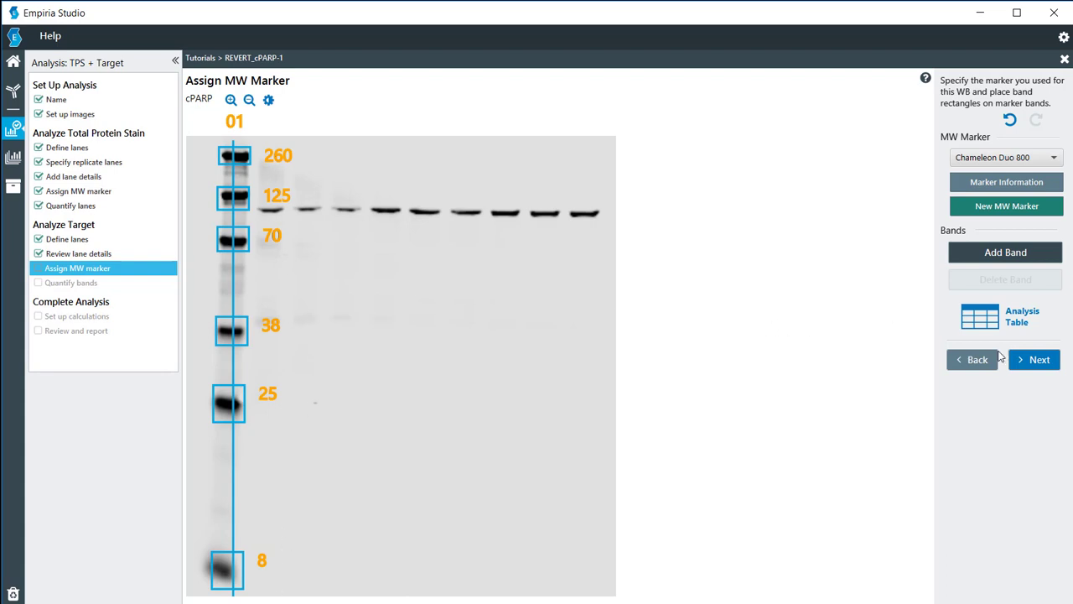
# Continue to cPARP band quantification and find the target bands across lanes 02 to 10 at the strong cPARP band row.
pyautogui.click(1039, 360)
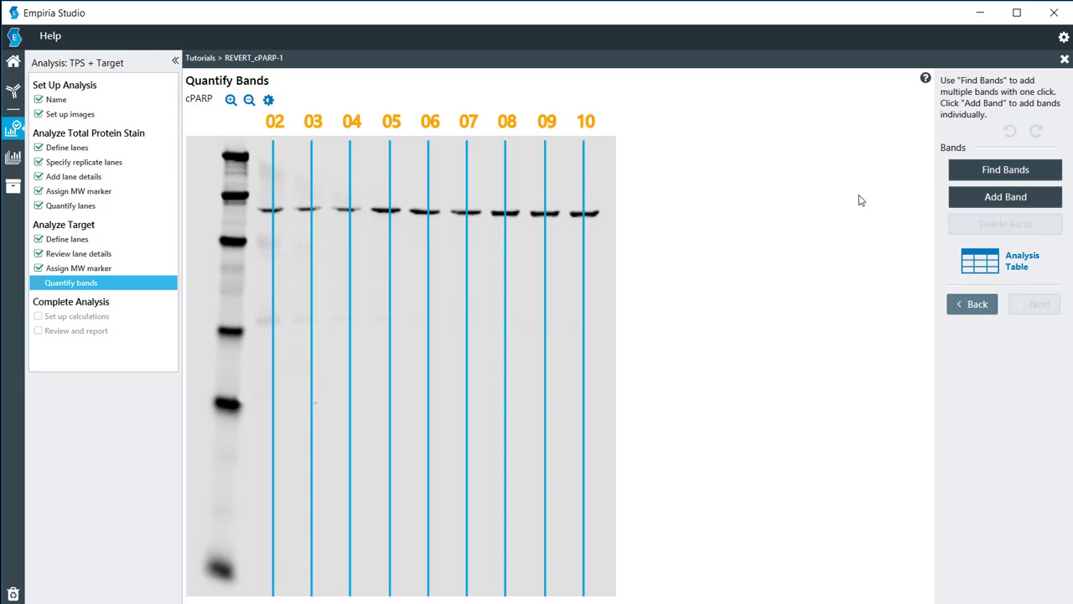
pyautogui.click(984, 170)
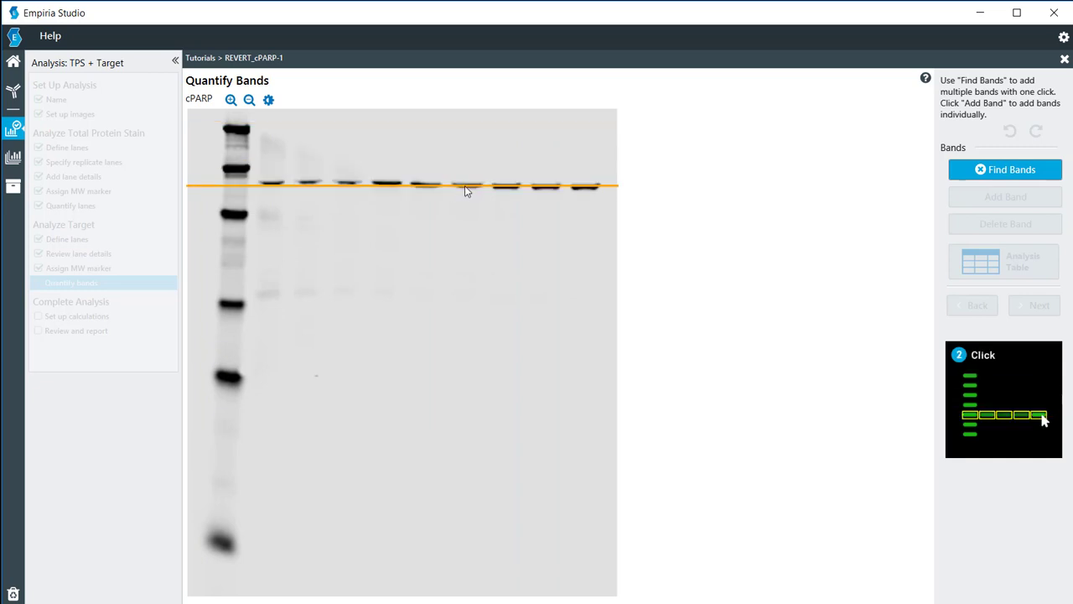
pyautogui.click(466, 191)
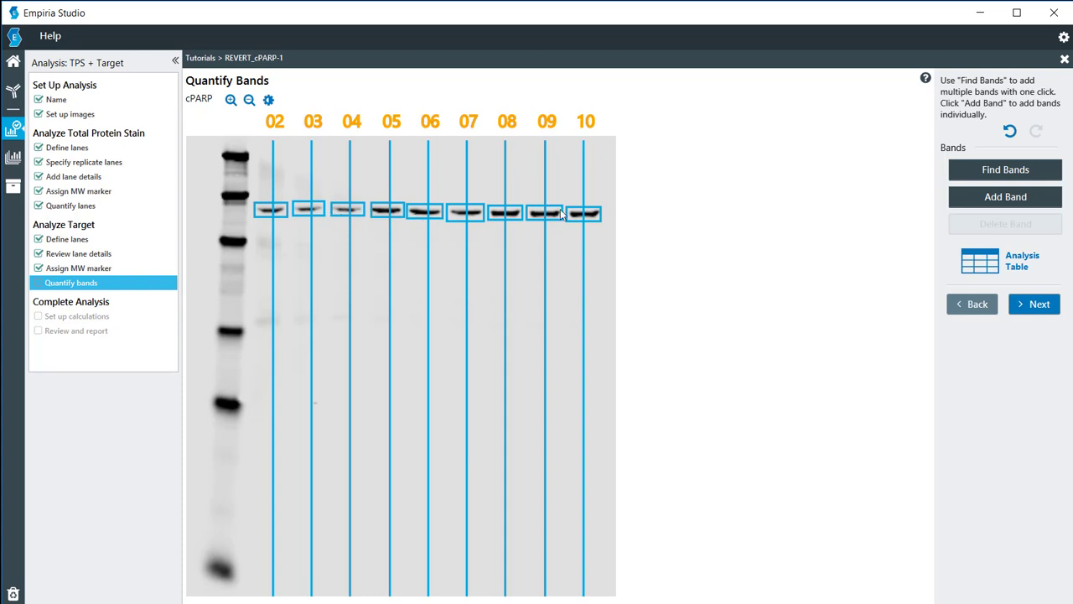
# Continue to the calculation setup, set Jukat - untreated as the control, and include the 33 and 100 Jukat - etoposide samples.
pyautogui.click(1043, 305)
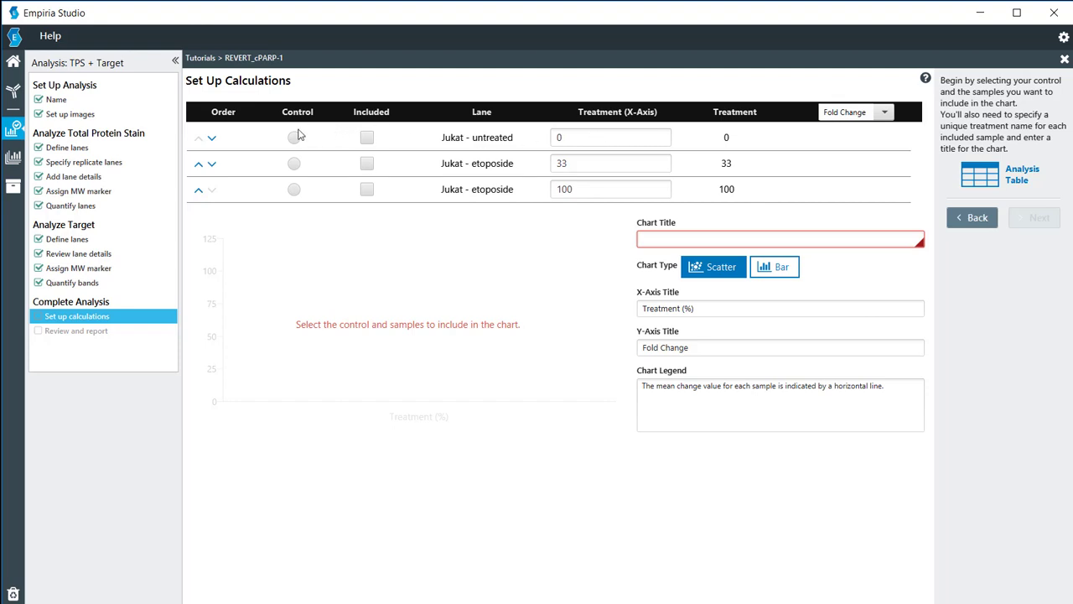
pyautogui.click(295, 138)
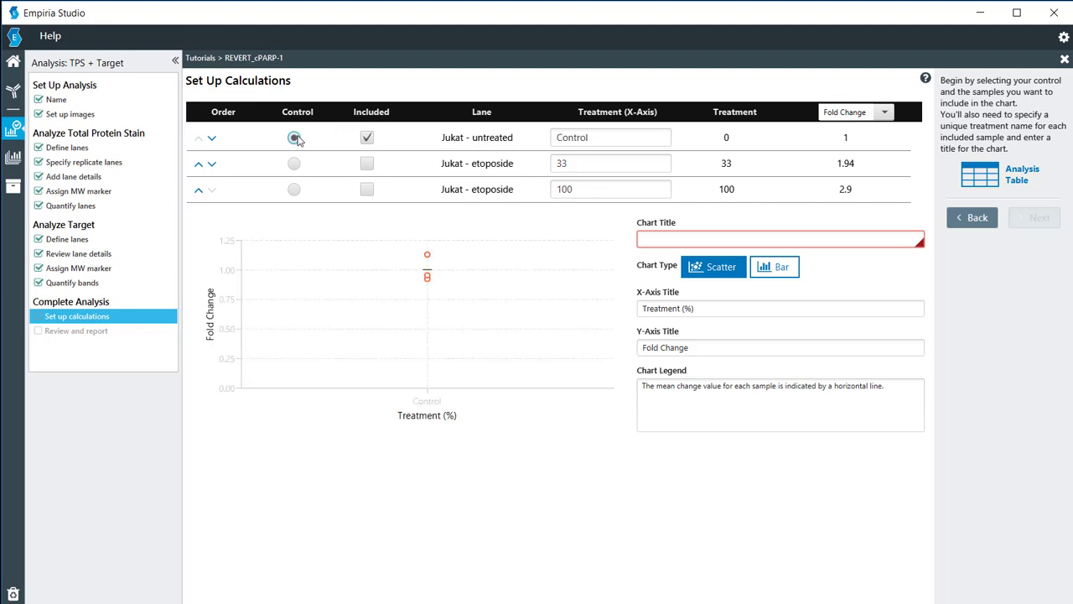
pyautogui.click(367, 164)
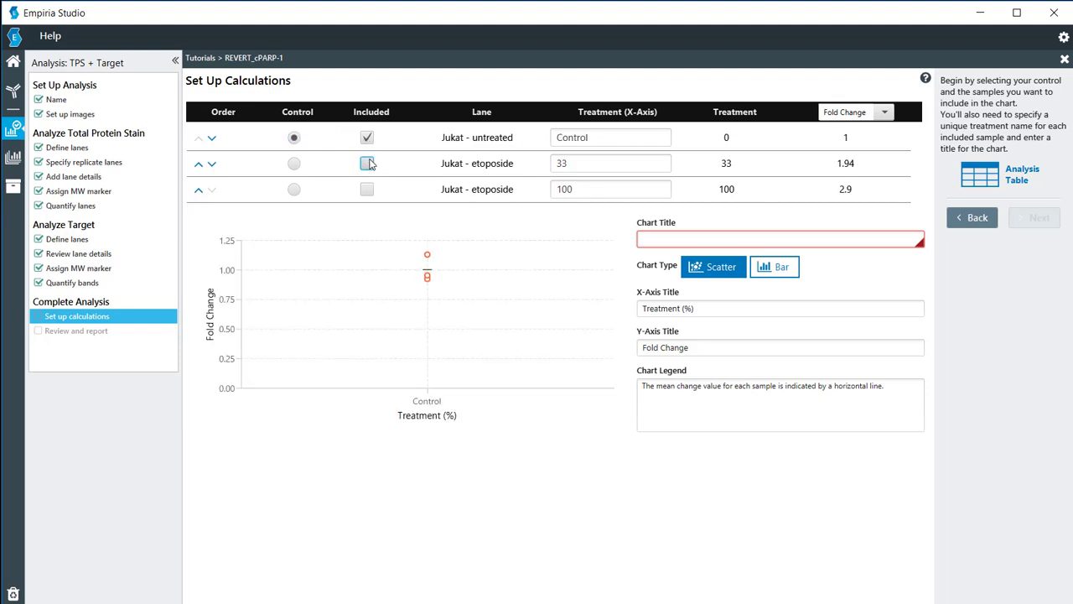
pyautogui.click(367, 190)
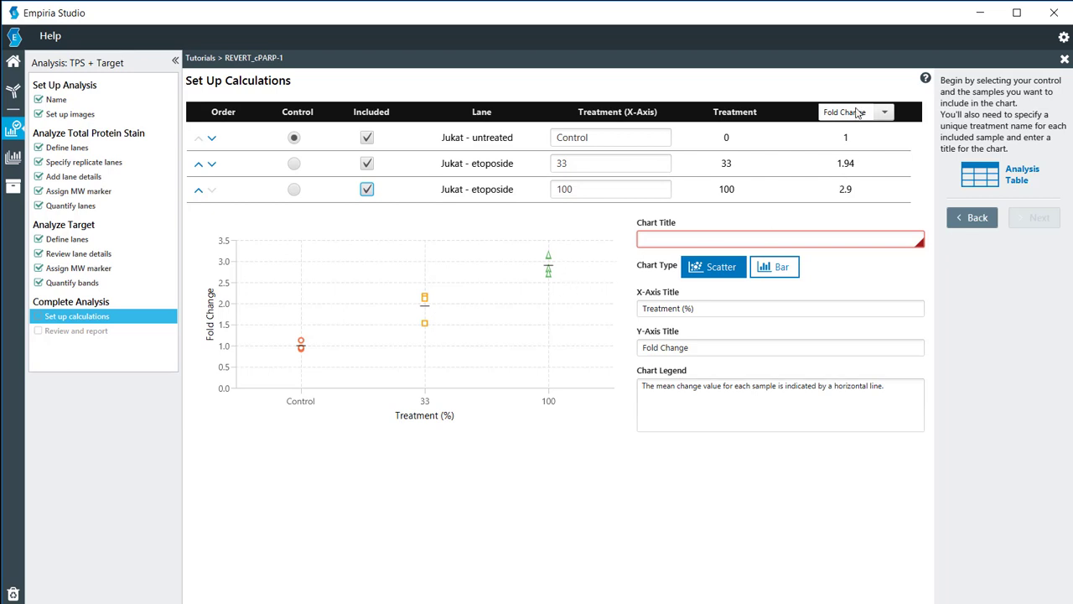
# Change the chart type to Bar, title the chart "Fold Change", and continue to the review and report page.
pyautogui.click(780, 270)
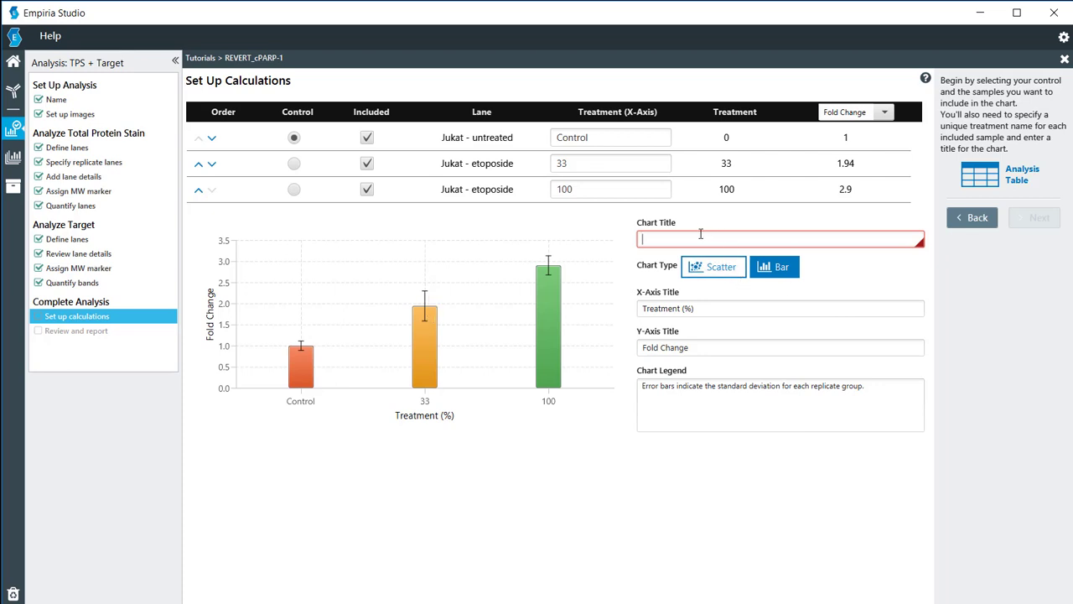
pyautogui.write('Fold')
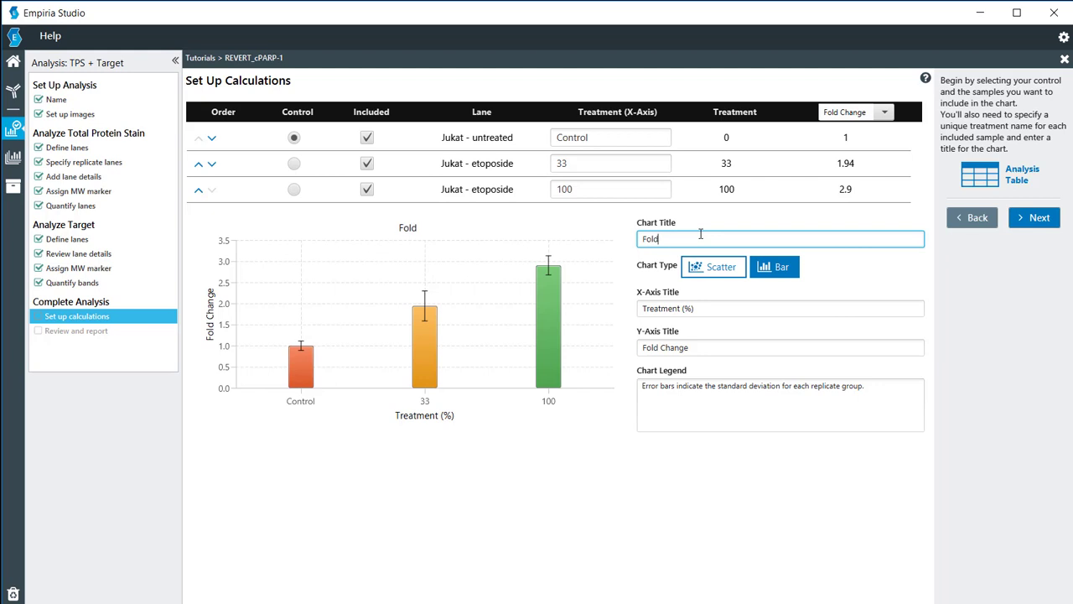
pyautogui.write(' Change')
pyautogui.click(1040, 224)
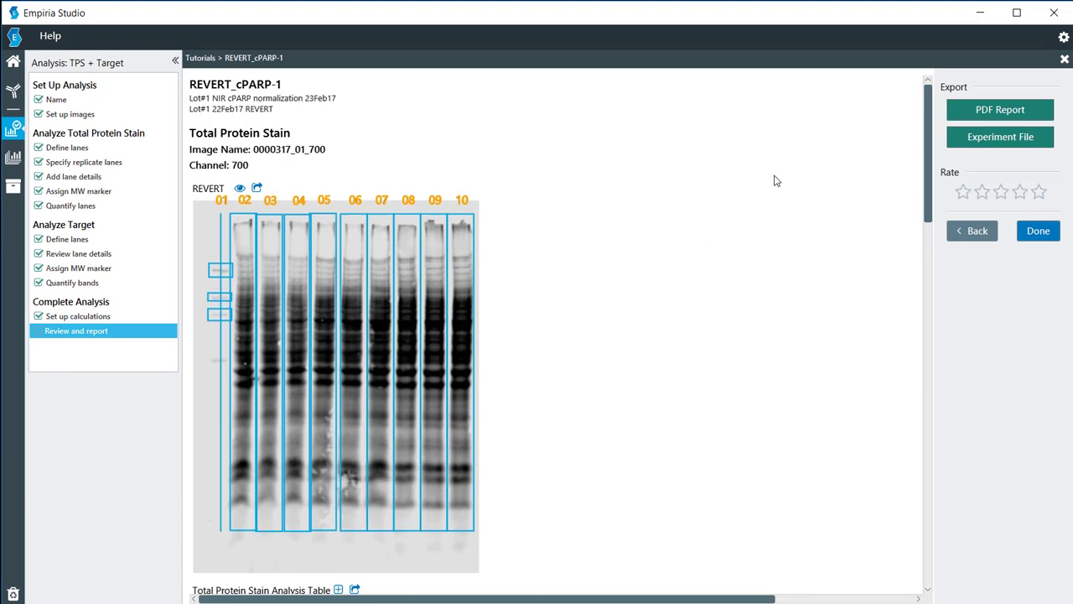
# Review the report's total protein stain and target protein tables, MW standards, blot image and Fold Change chart.
pyautogui.moveTo(927, 167); pyautogui.dragTo(931, 278)
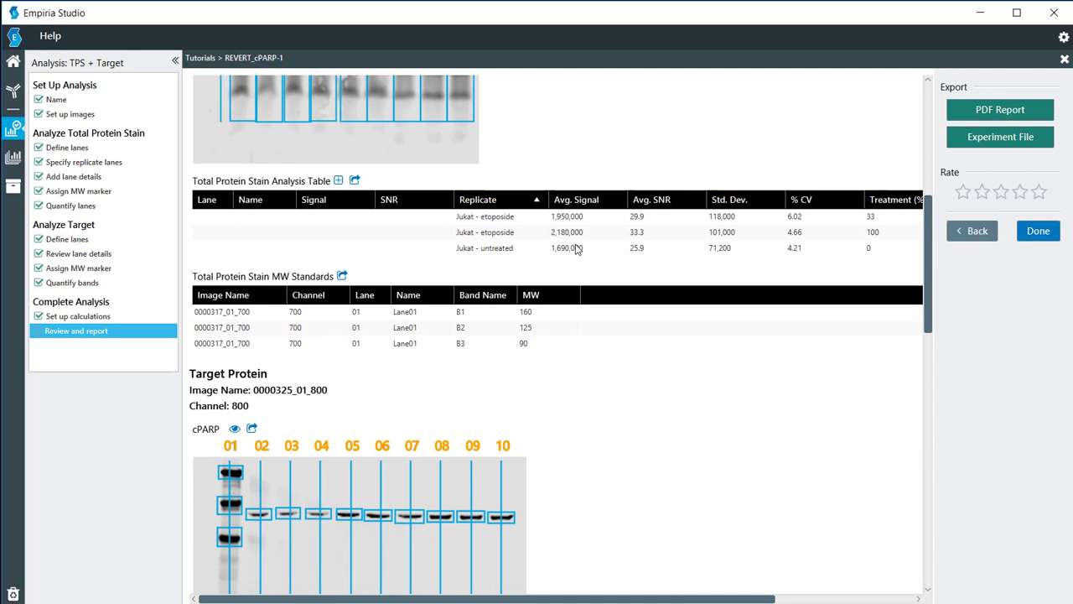
pyautogui.moveTo(931, 247); pyautogui.dragTo(928, 422)
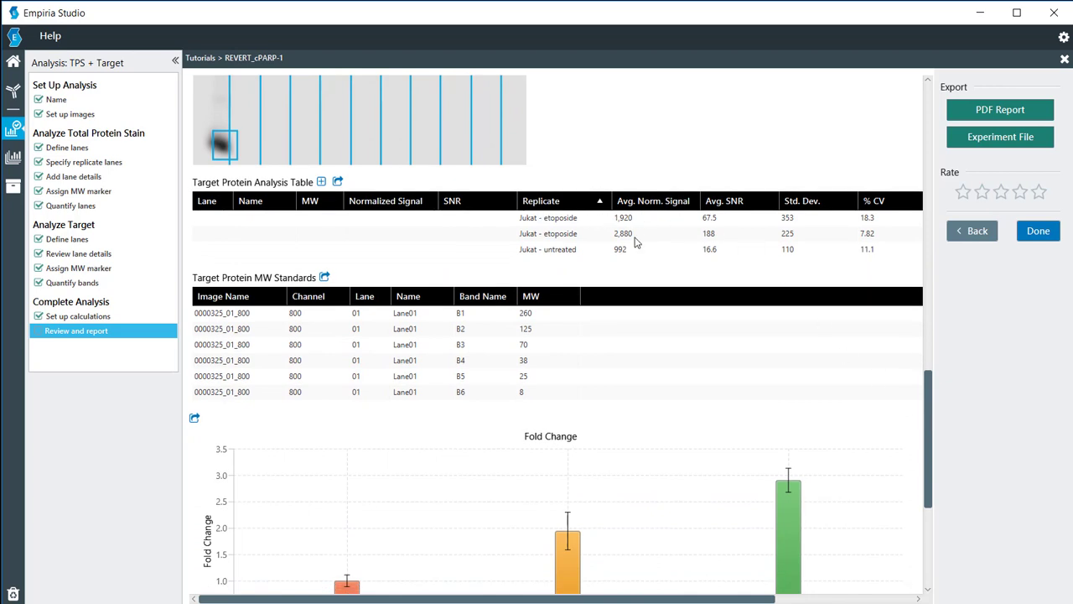
pyautogui.moveTo(929, 379); pyautogui.dragTo(929, 436)
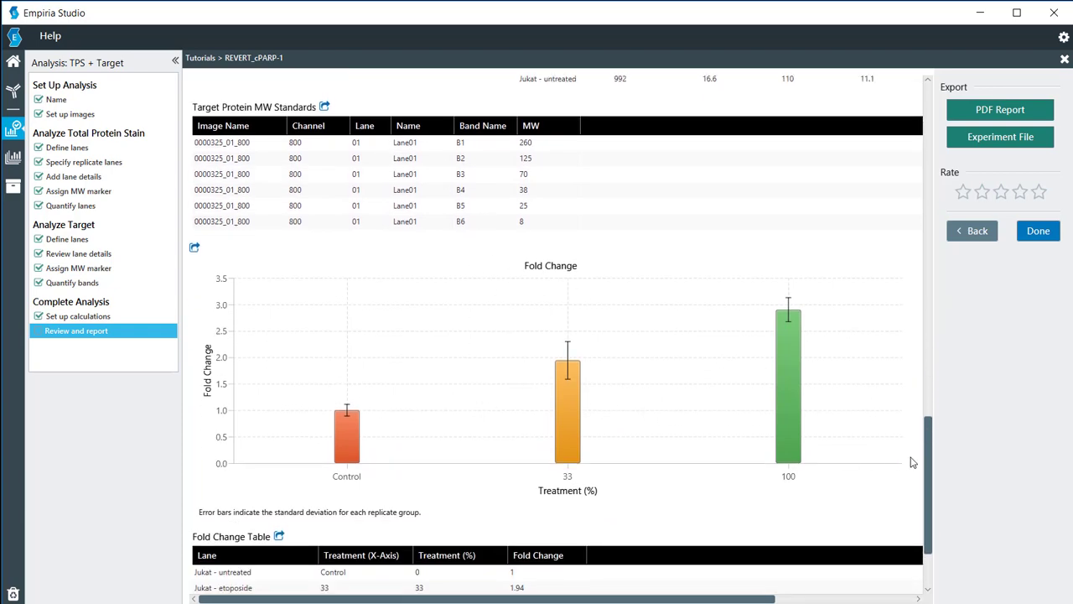
pyautogui.moveTo(931, 461); pyautogui.dragTo(950, 280)
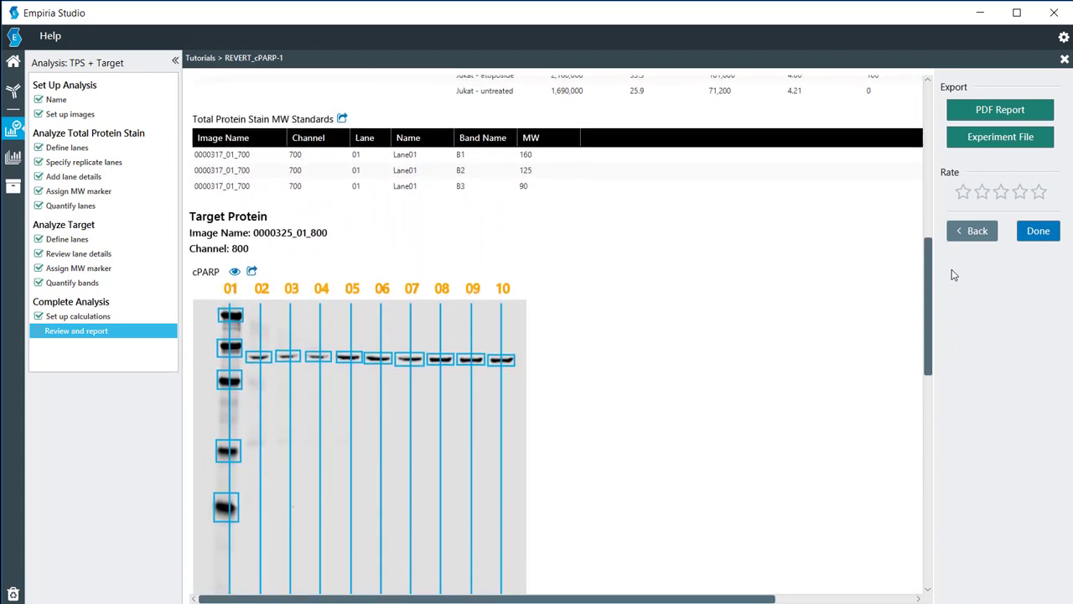